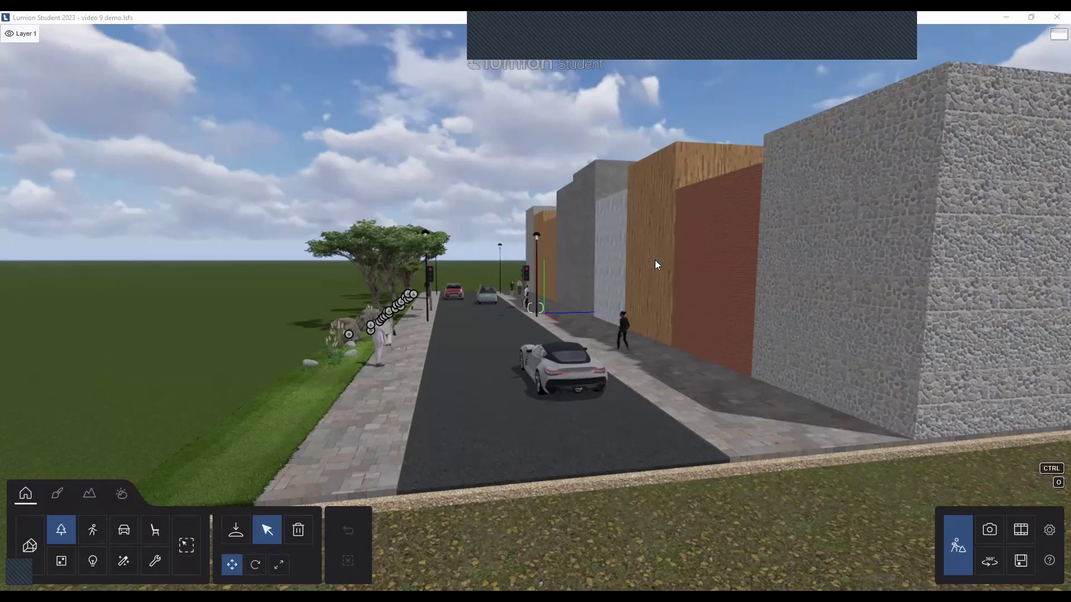
- Look over the street scene, including the road, pedestrians and vehicles, from street level and from its near end
key("w")
right_click_drag(707, 265, 683, 347)
key("w")
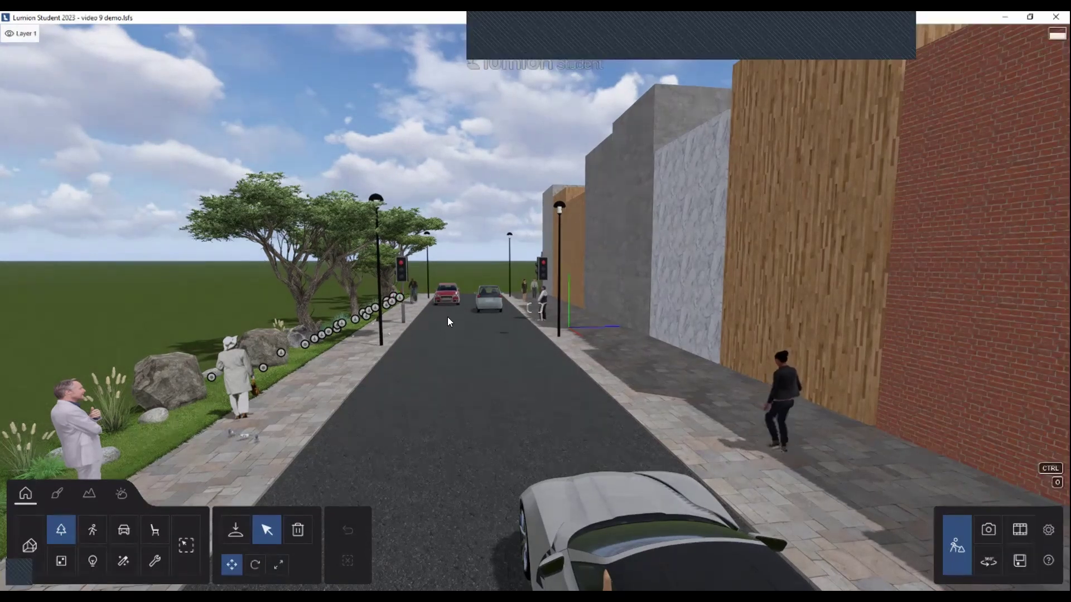
left_click(419, 291)
left_click(403, 380)
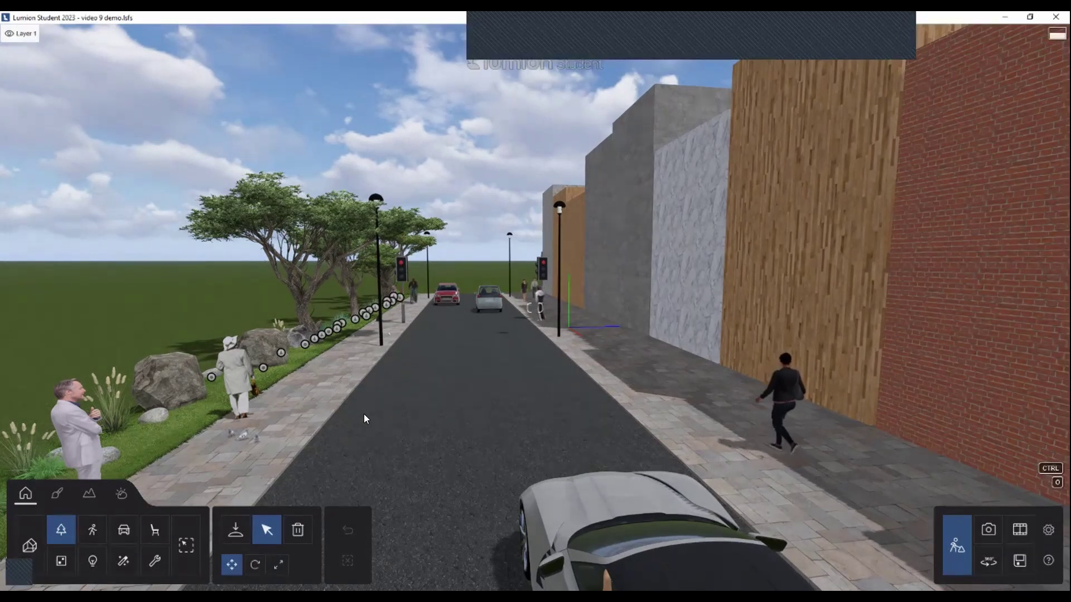
right_click_drag(401, 413, 489, 377)
key("s")
key("d")
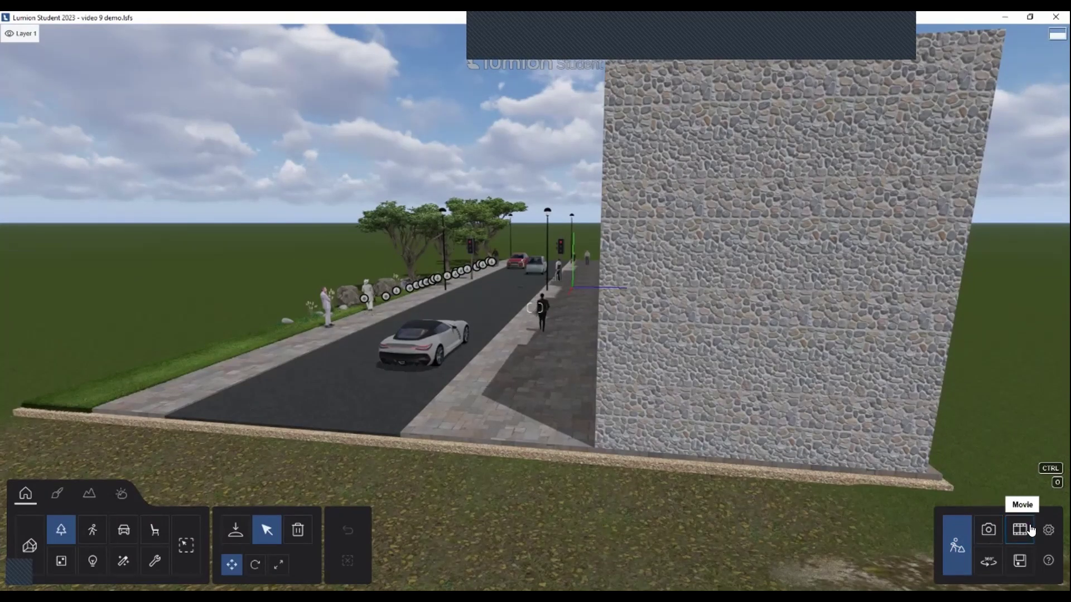
- Switch to movie mode and start recording a new clip in the empty first slot
left_click(1016, 533)
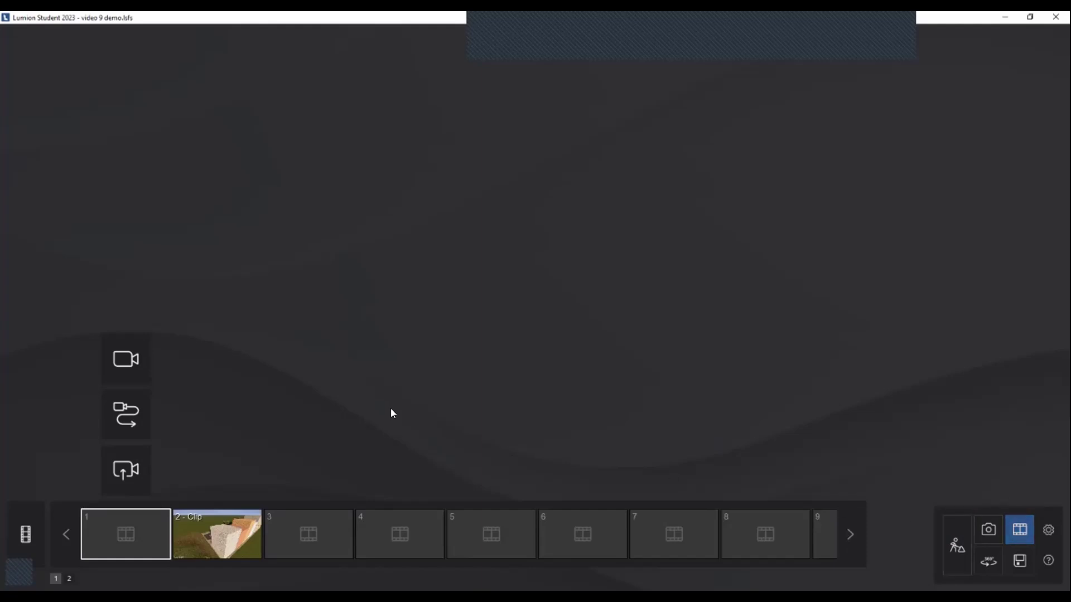
left_click(316, 536)
left_click(429, 535)
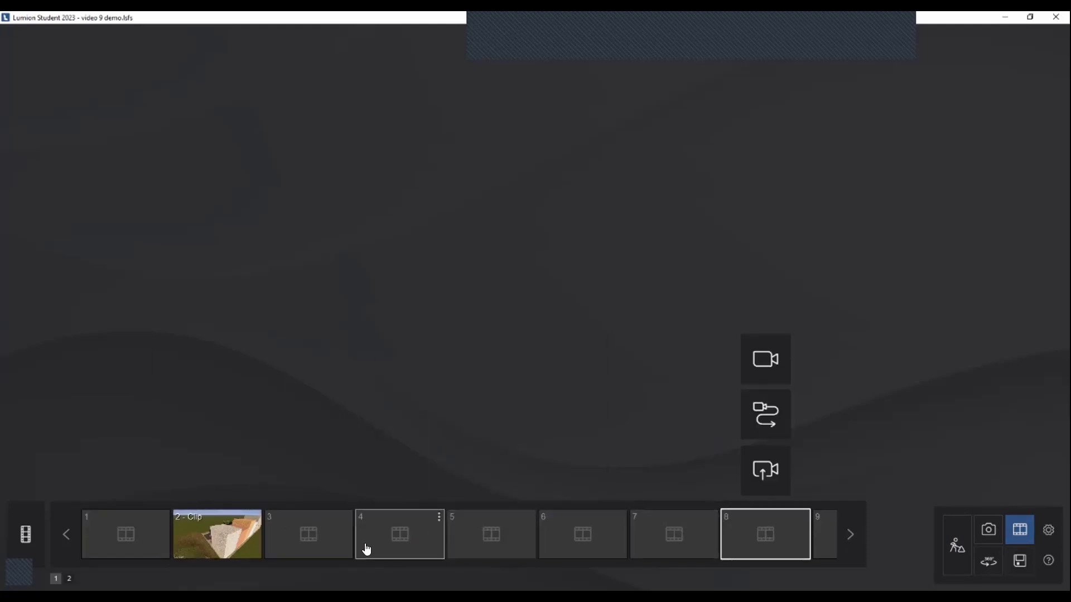
mouse_move(124, 554)
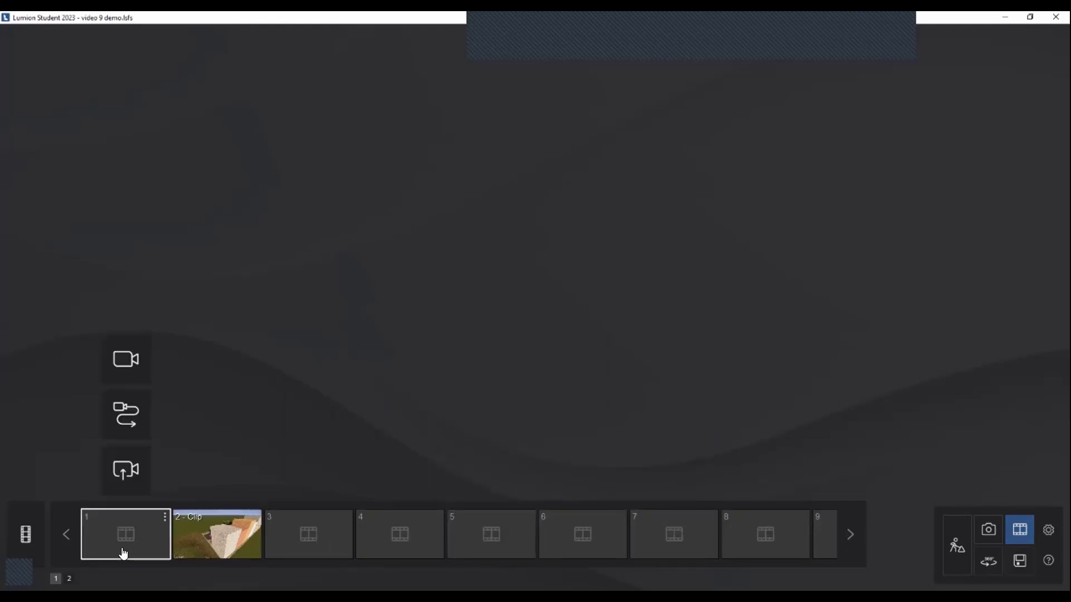
left_click(124, 361)
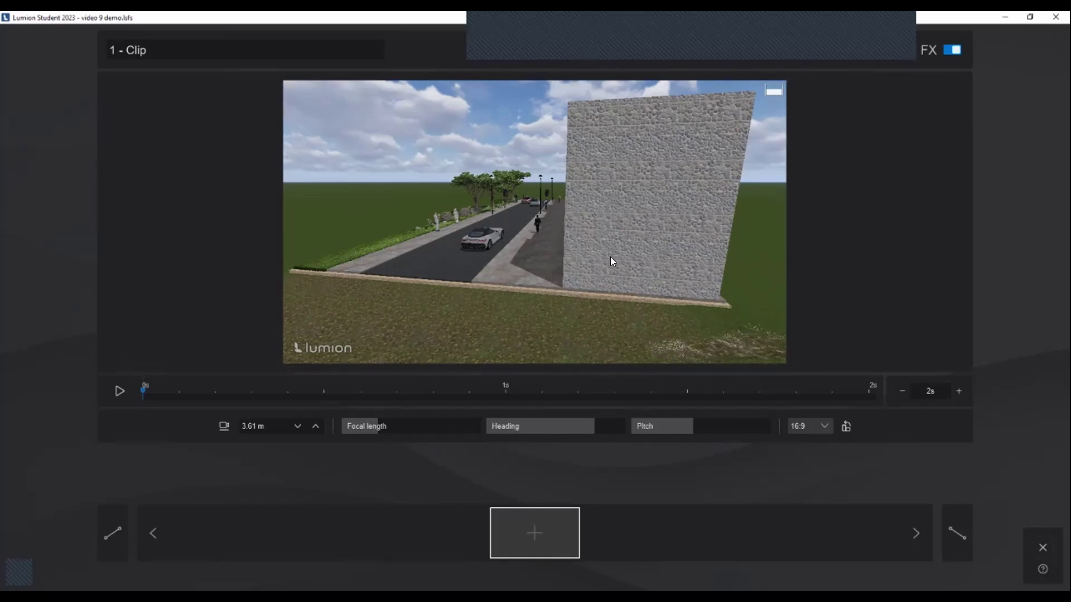
- Frame the stone-clad building and the street's near end from a distance and add it as the first camera keyframe
right_click_drag(610, 256, 455, 229)
key("d")
key("a")
key("w")
key("w")
key("d")
key("d")
key("w")
right_click_drag(636, 227, 534, 219)
key("a")
key("w")
key("w")
key("d")
key("s")
key("w")
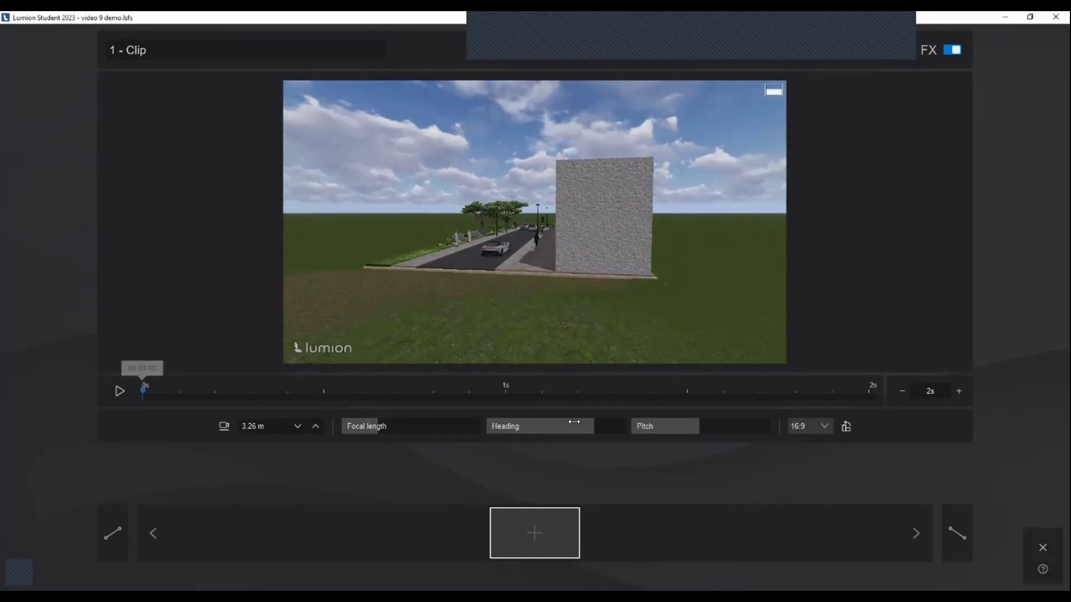
left_click(510, 539)
- Add a second camera keyframe just behind the white convertible, looking down the street
key("w")
right_click_drag(535, 222, 554, 222)
key("e")
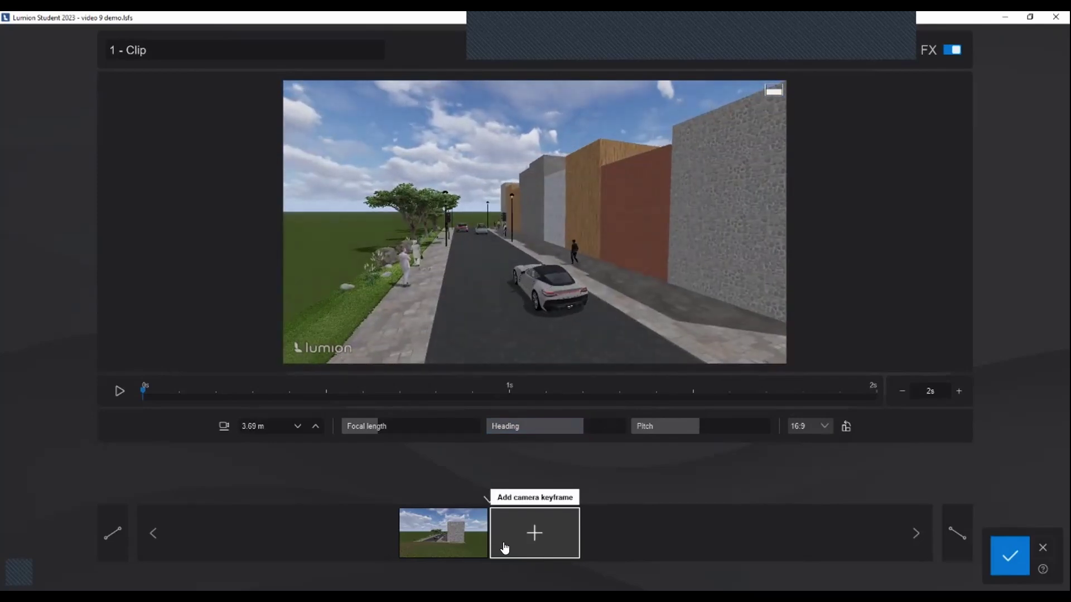
left_click(521, 542)
- Add a third camera keyframe farther down the street, beside the wood-clad building
right_click_drag(620, 288, 640, 312)
key("w")
key("w")
key("d")
key("q")
left_click(546, 541)
- Add a fourth camera keyframe near the traffic light, facing the red and silver cars
key("w")
key("a")
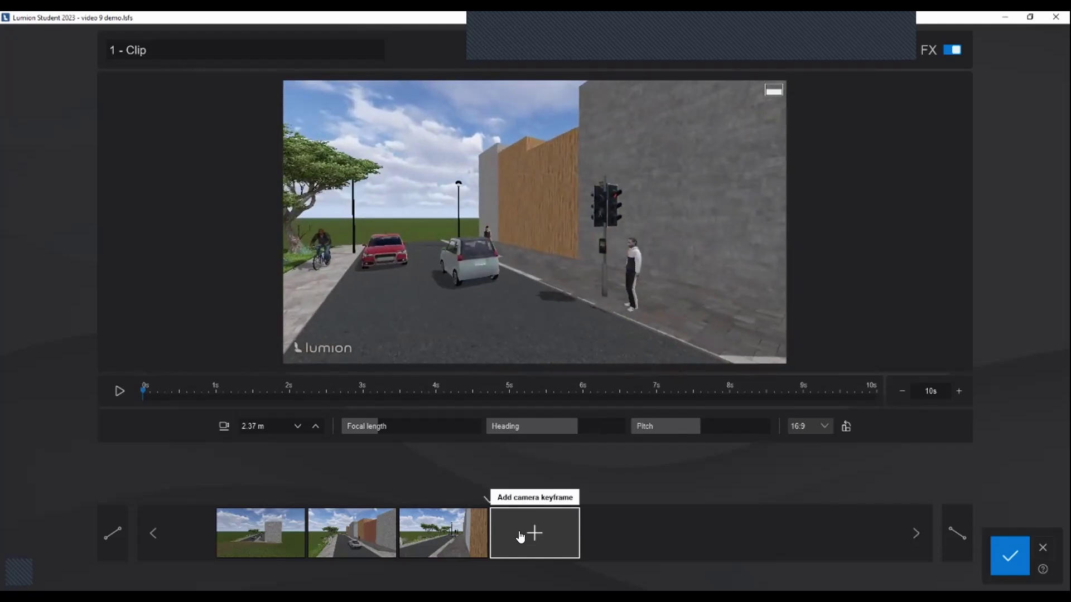
left_click(520, 537)
- Add a fifth camera keyframe at the street's far end, turned toward the trees and lamp post
right_click_drag(535, 323, 430, 323)
key("w")
key("d")
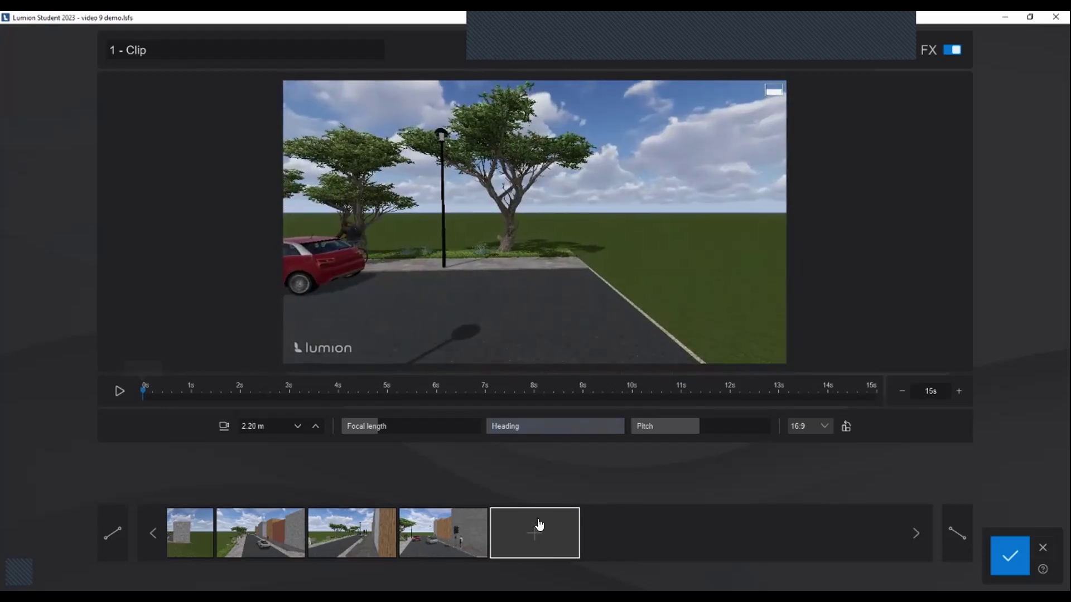
left_click(538, 524)
- Add a sixth camera keyframe from beyond the far end, looking back along the whole street
right_click_drag(547, 323, 474, 325)
key("d")
key("e")
left_click(561, 536)
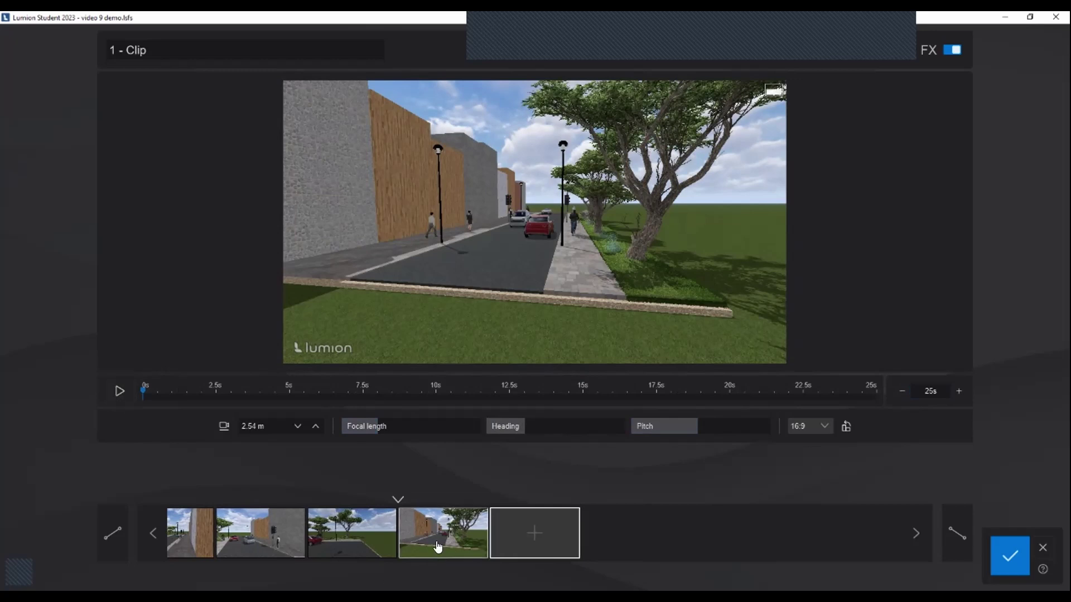
- Preview the recorded camera path and set the clip's duration to 17 seconds
left_click(122, 395)
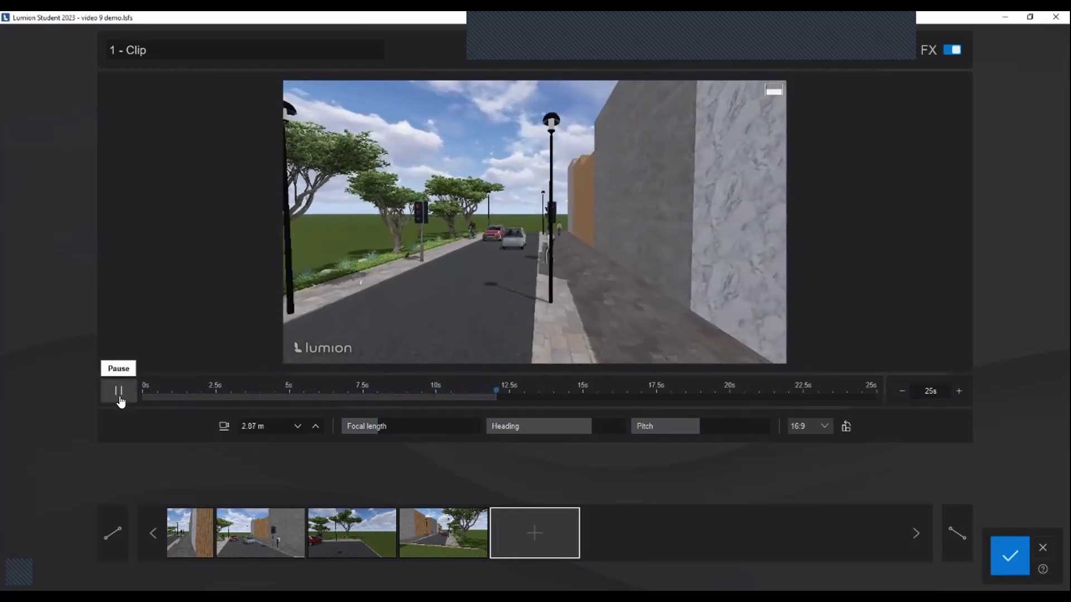
left_click(906, 395)
left_click(905, 395)
left_click(906, 395)
left_click(906, 395)
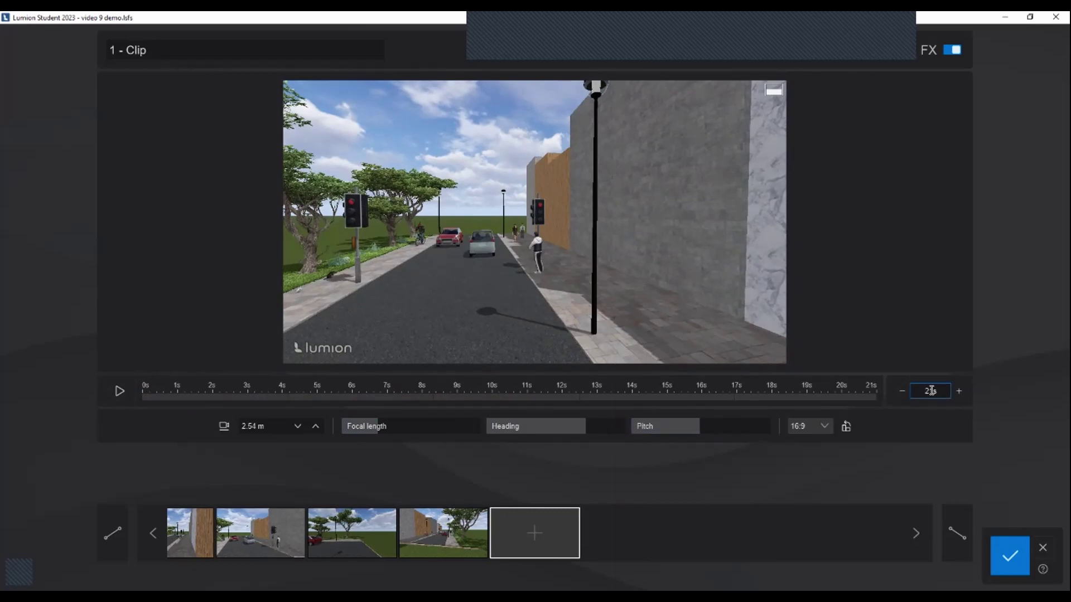
left_click(930, 391)
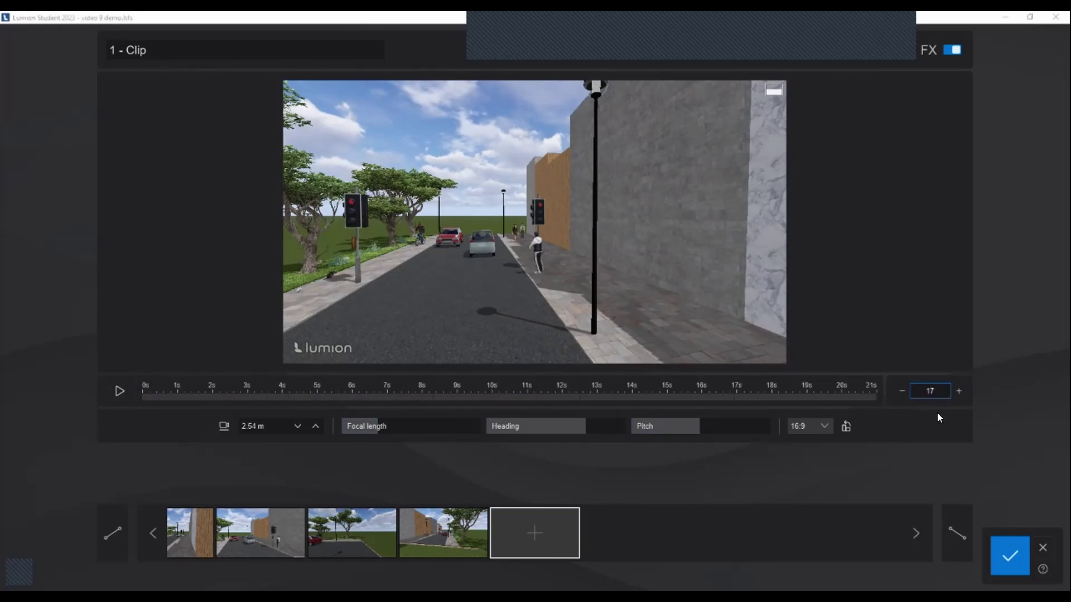
type("17")
key("Return")
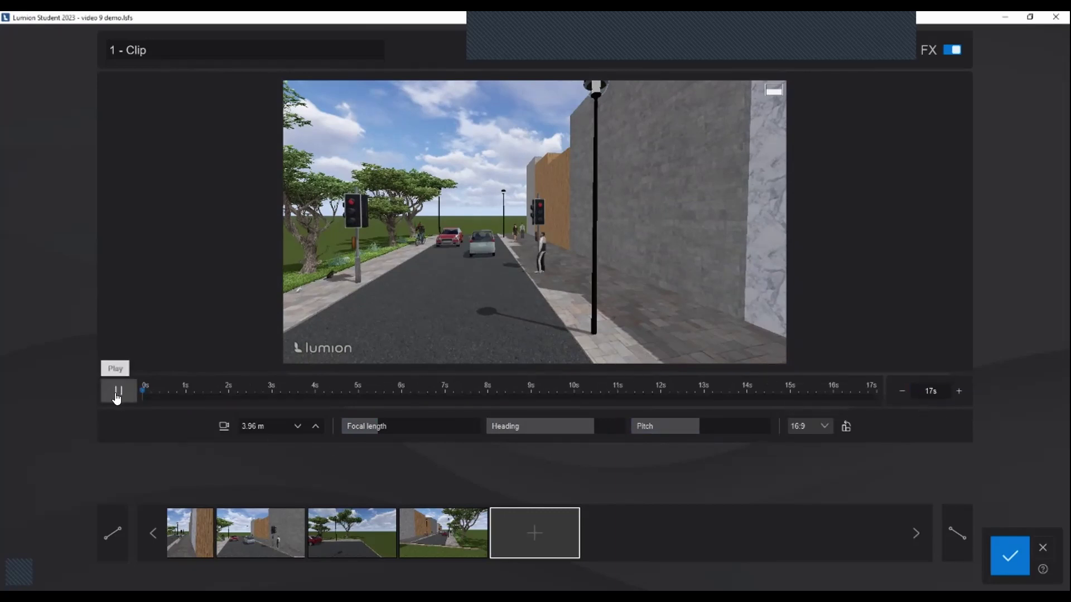
- Play back the 17-second clip and save the recording
left_click(118, 391)
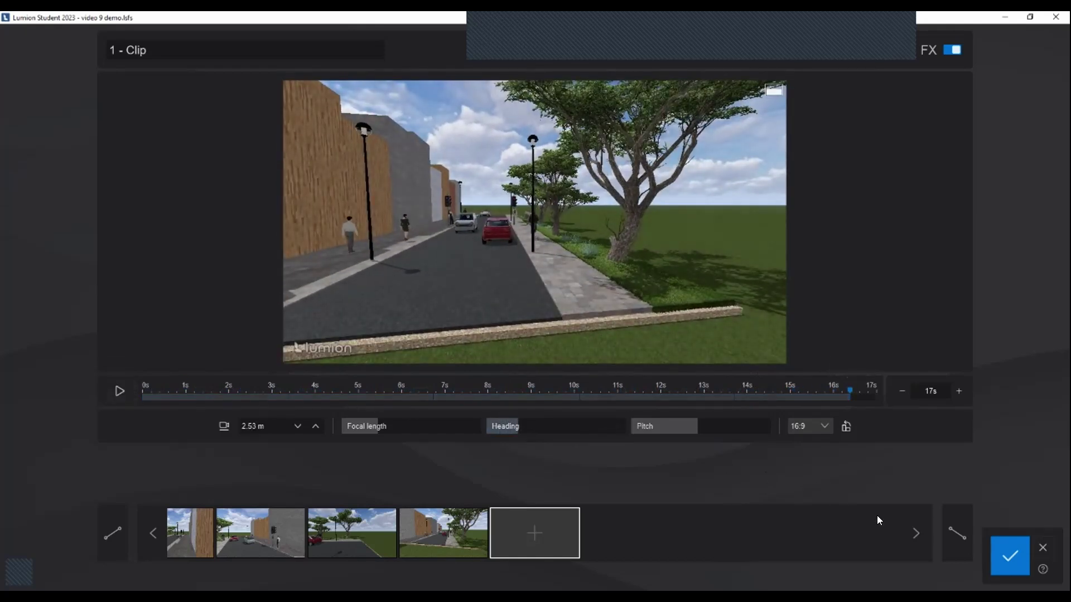
left_click(1006, 557)
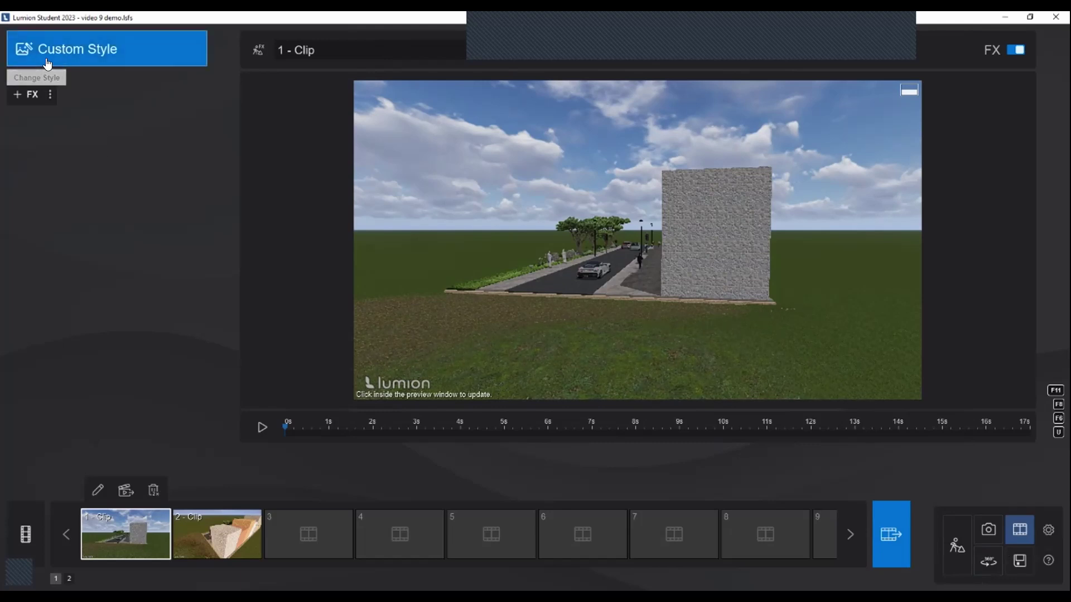
- Refresh the clip preview and apply the Realistic style to clip 1
left_click(376, 236)
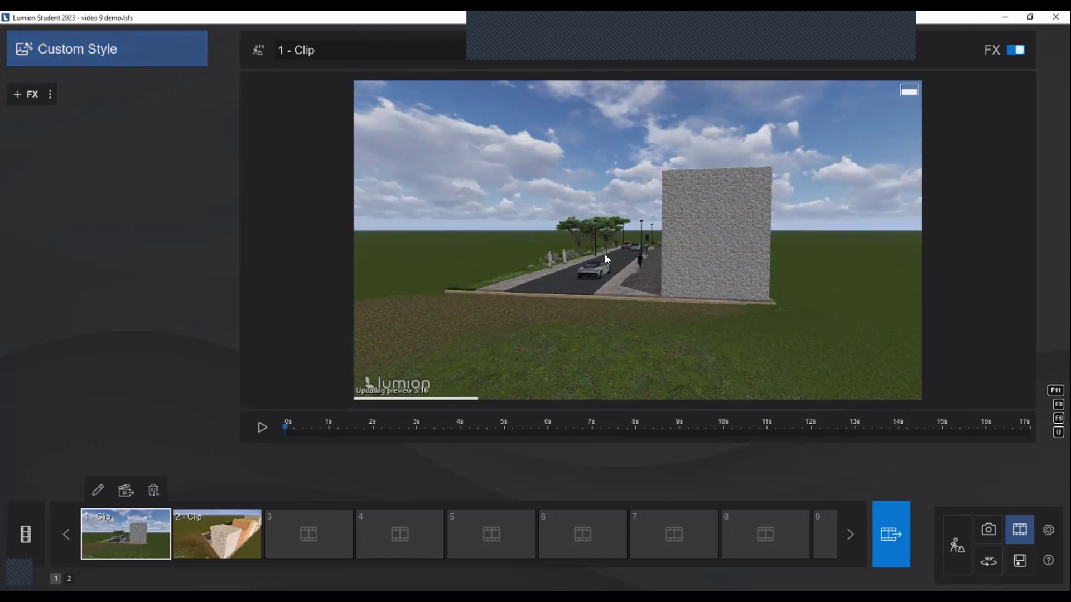
left_click(169, 61)
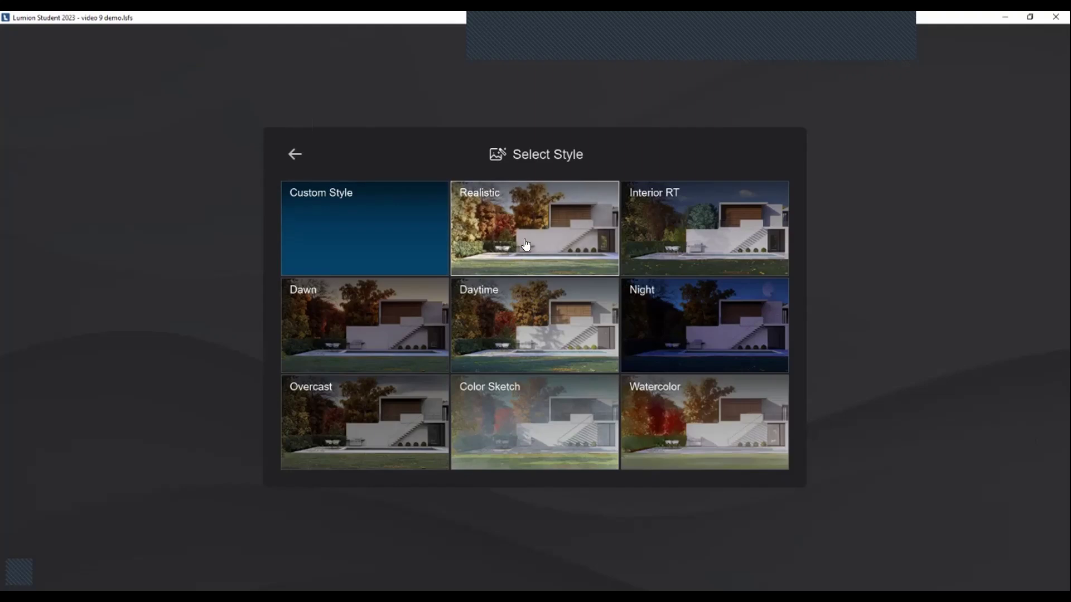
left_click(557, 241)
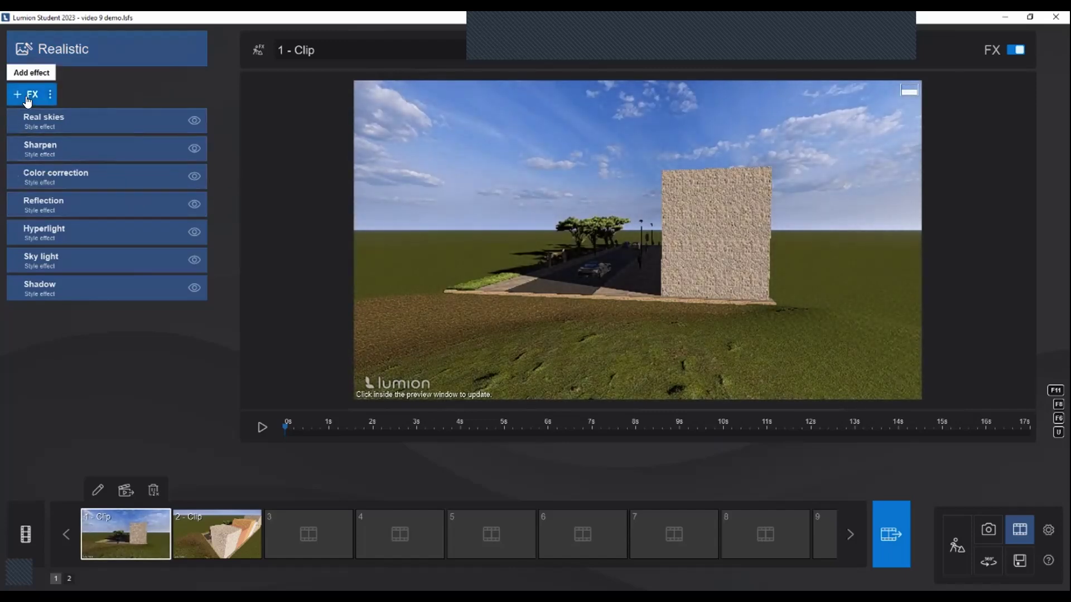
- Add the Move effect to the clip and open it for editing
left_click(27, 96)
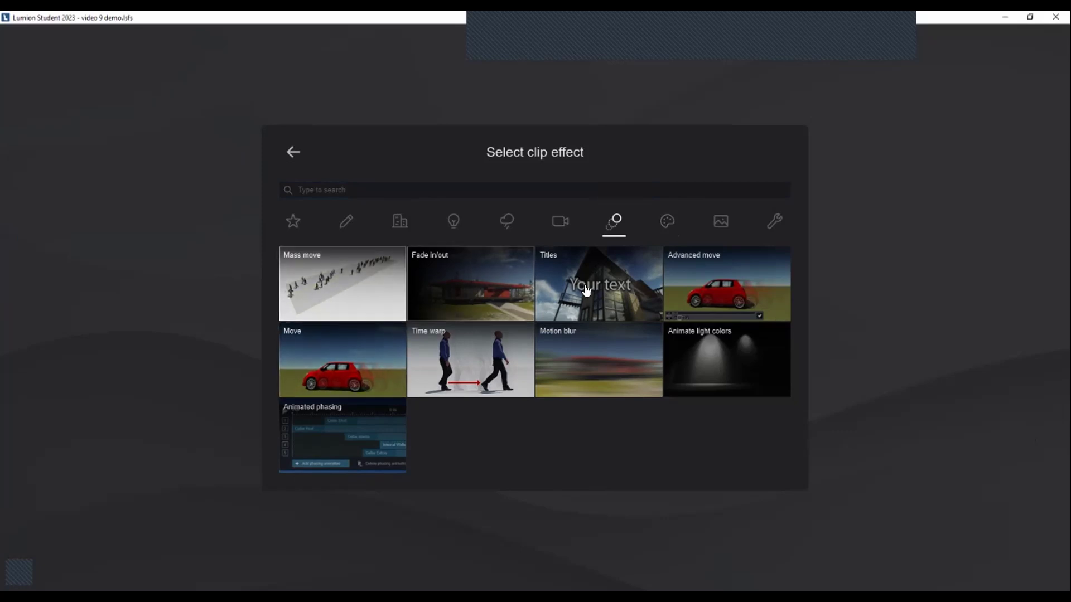
left_click(358, 361)
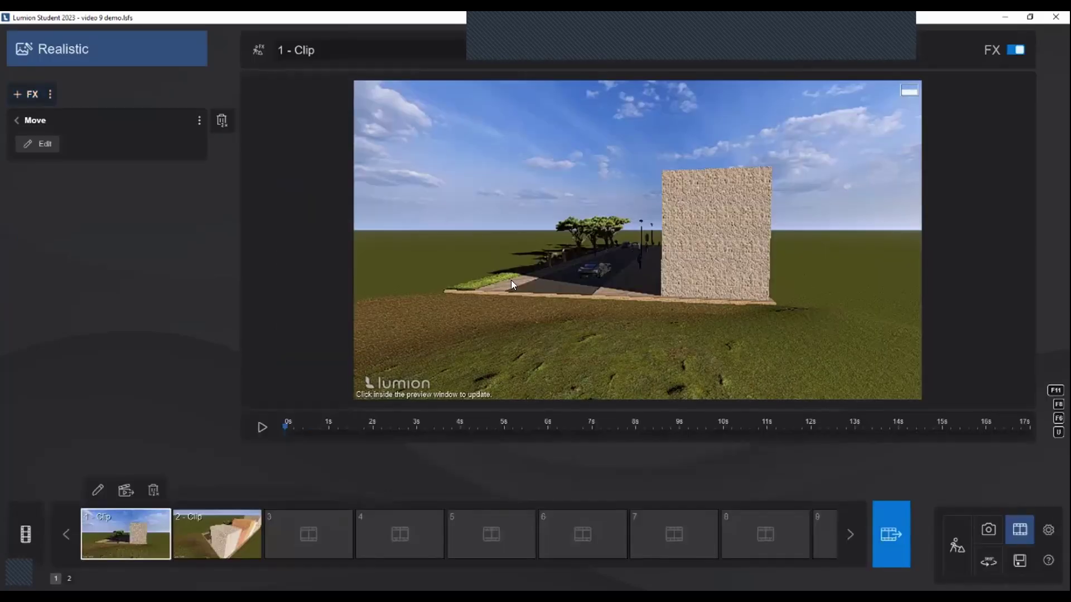
left_click(32, 144)
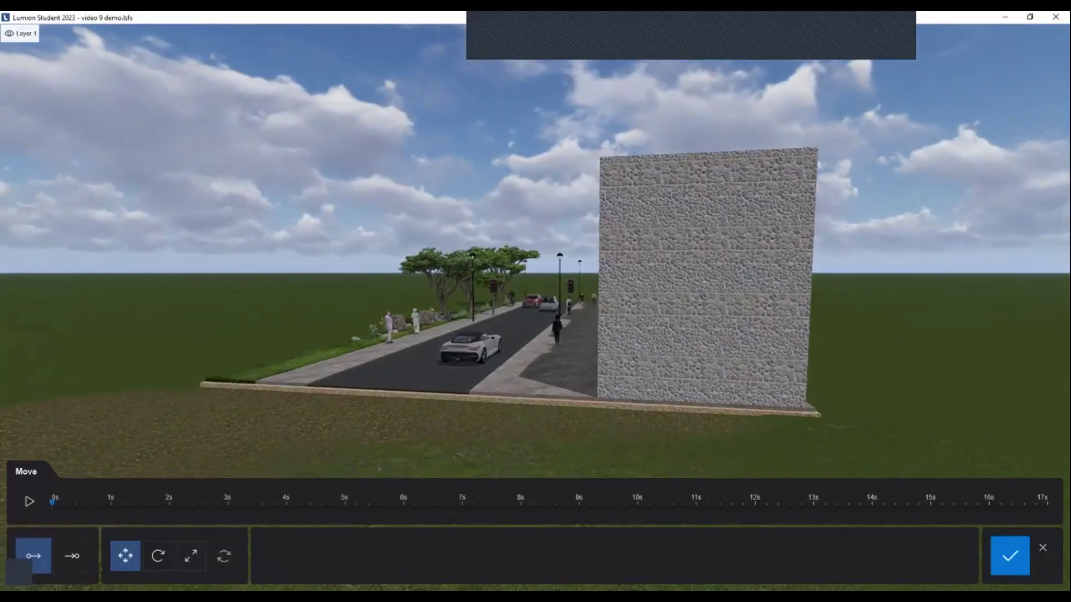
- Place the end position of the pedestrian near the brick building farther down the sidewalk, at about X 1.25 m
key("w")
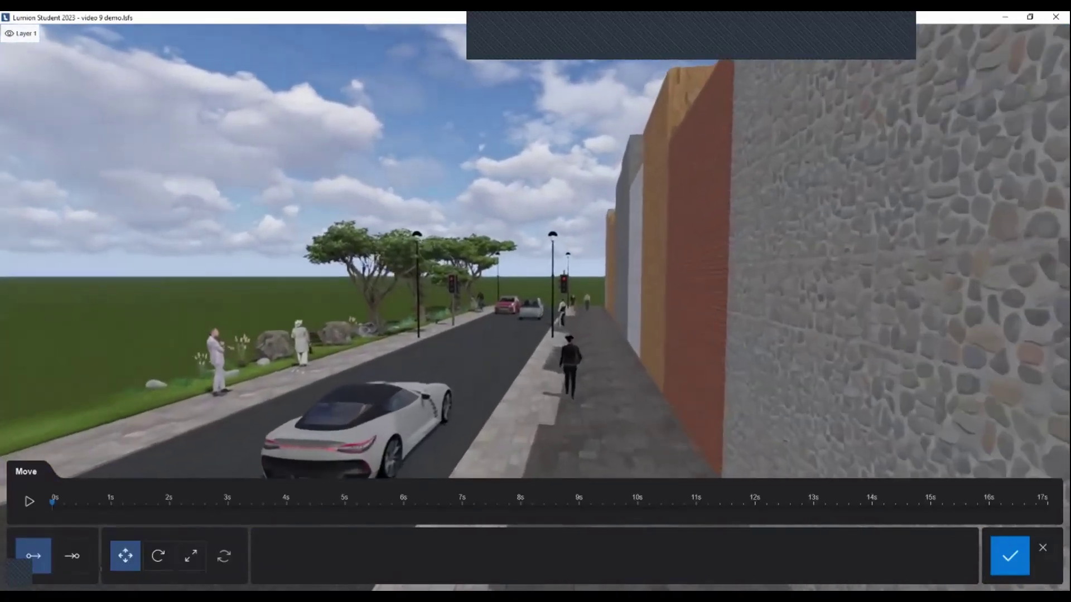
key("w")
right_click_drag(536, 301, 613, 379)
key("a")
key("s")
key("s")
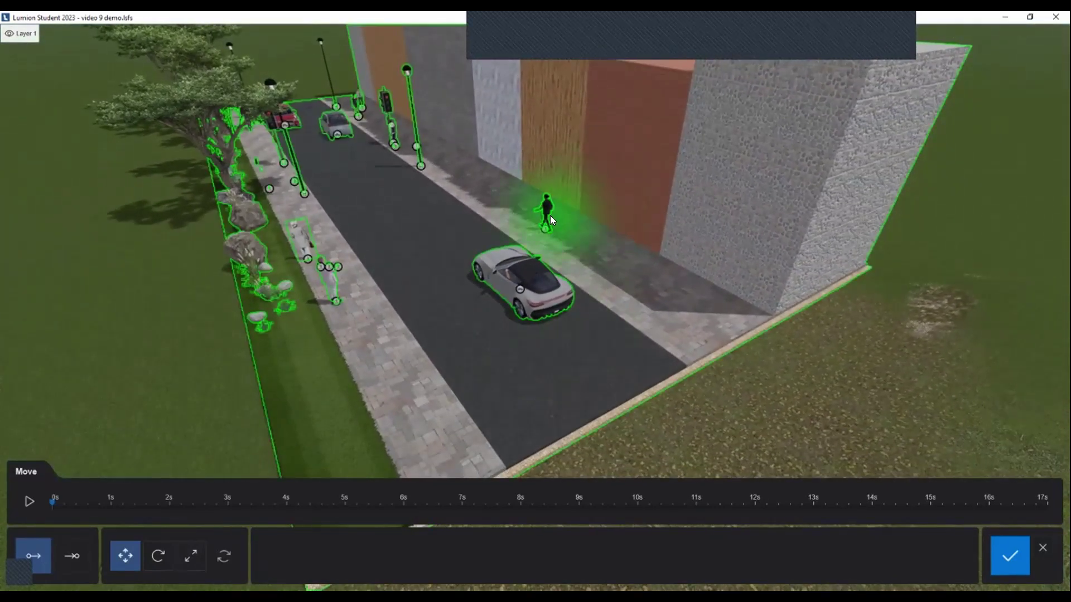
left_click(545, 222)
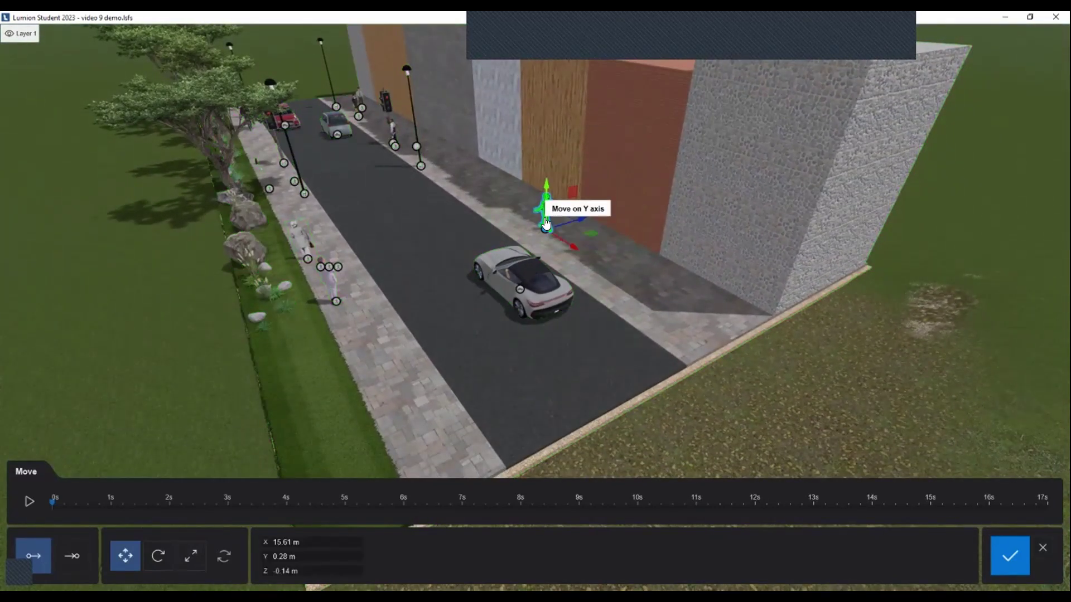
left_click(77, 557)
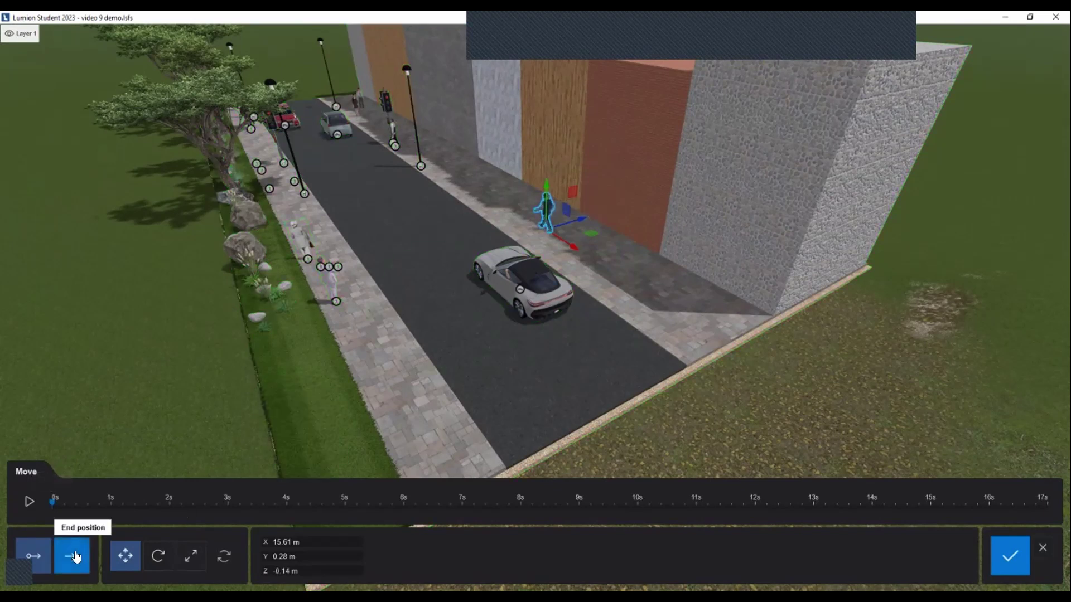
left_click(40, 534)
left_click(71, 558)
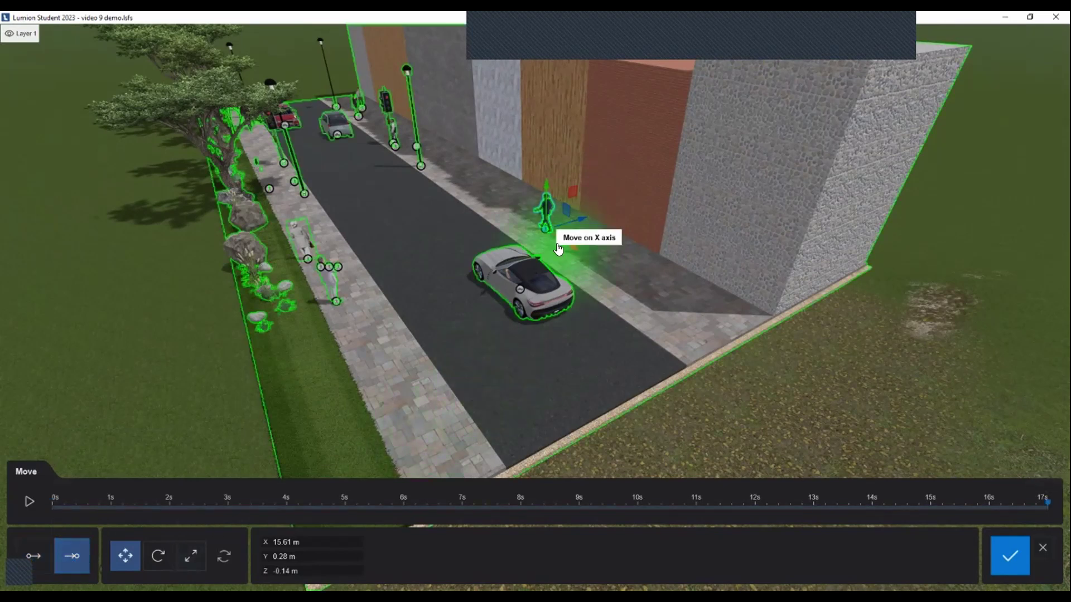
left_click_drag(567, 250, 533, 230)
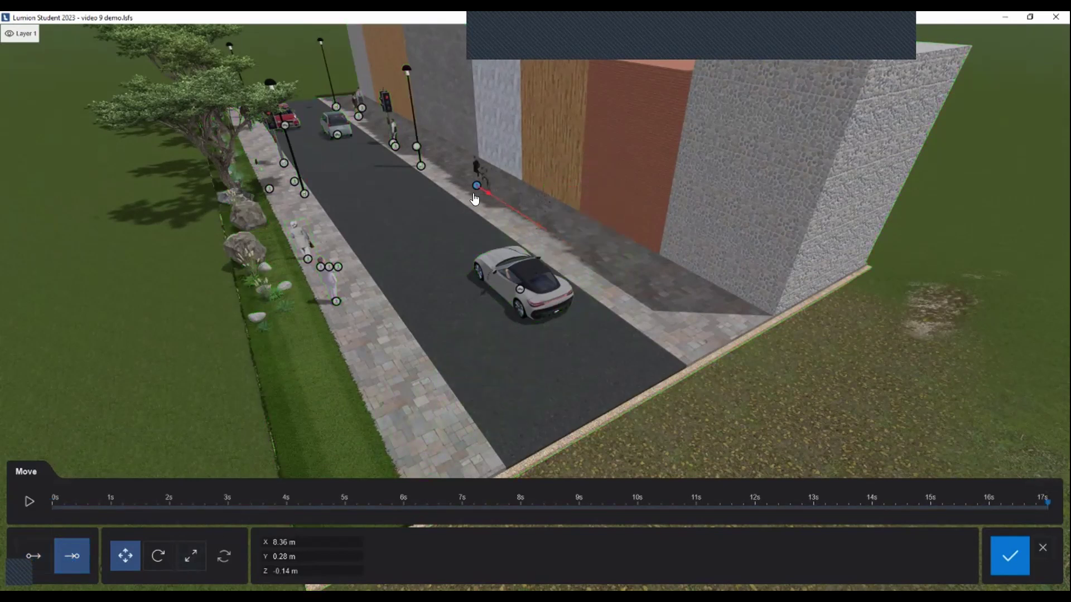
left_click_drag(437, 177, 415, 160)
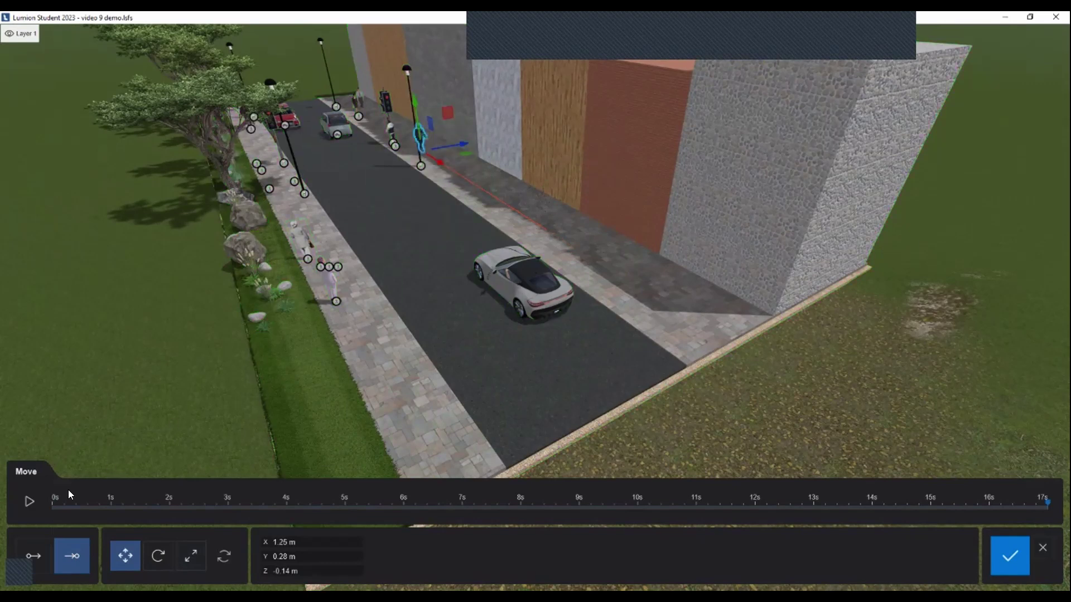
- Place the same pedestrian's start position at the sidewalk's near end, about X 23.51 m, and compare both positions
left_click(33, 565)
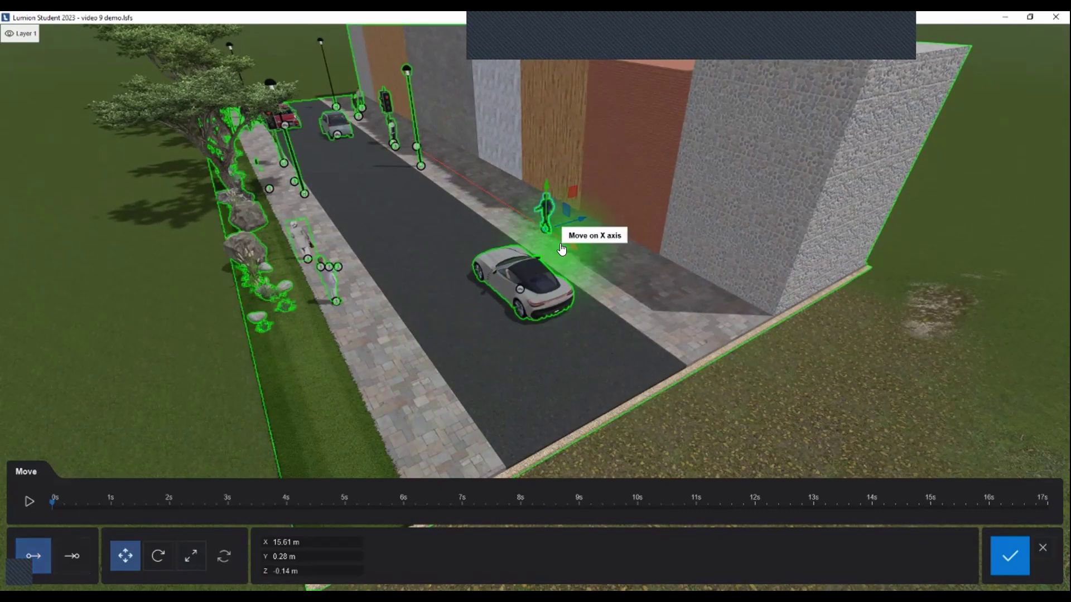
left_click_drag(567, 250, 710, 362)
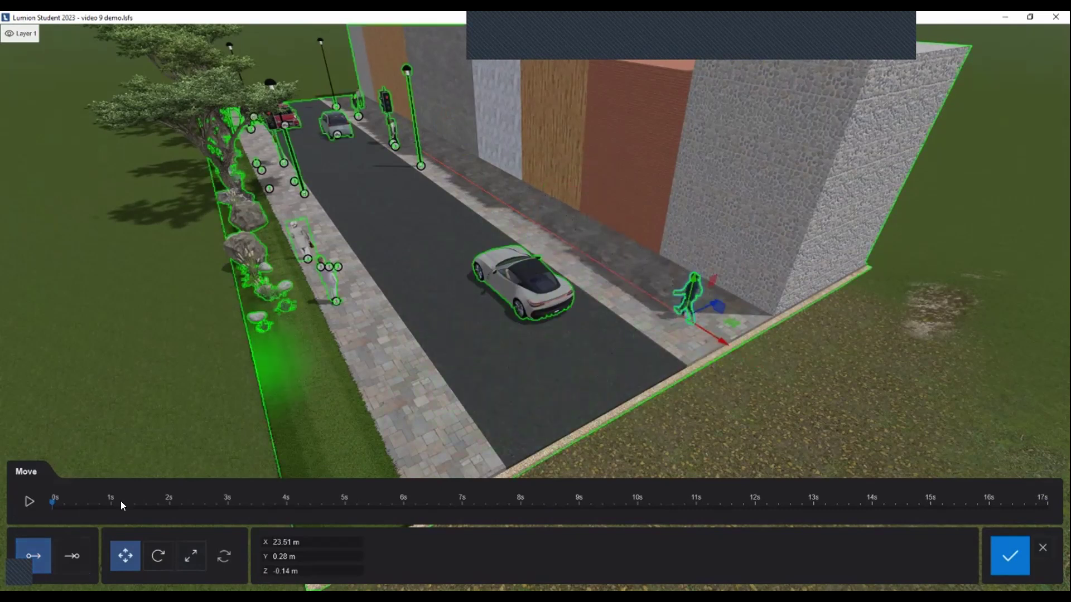
left_click(72, 557)
left_click(33, 556)
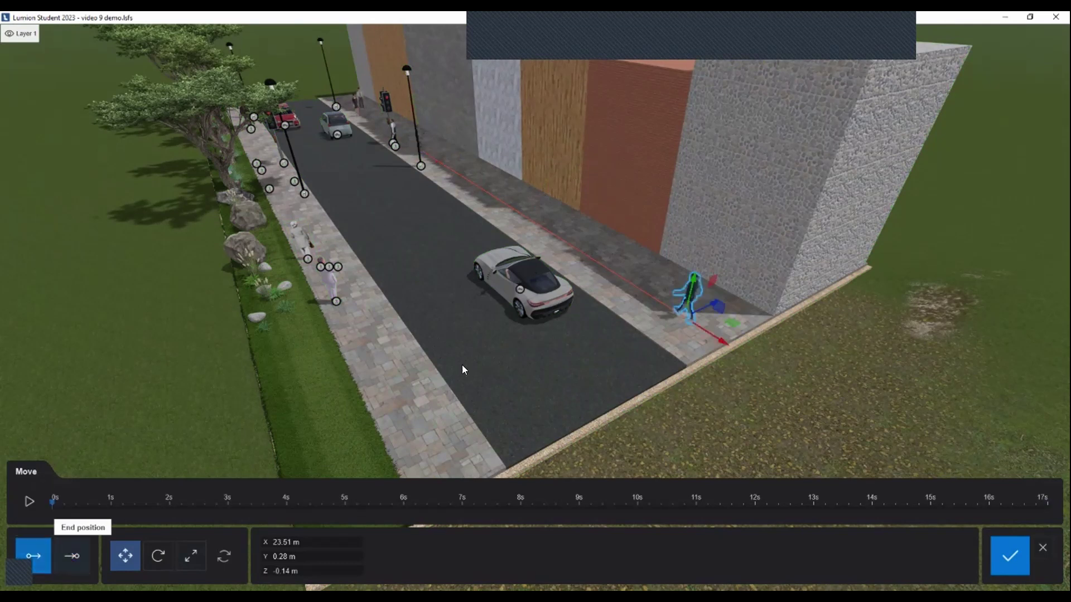
- Animate the silver convertible with its end position far down the road and its start position at the road's near edge
left_click(518, 294)
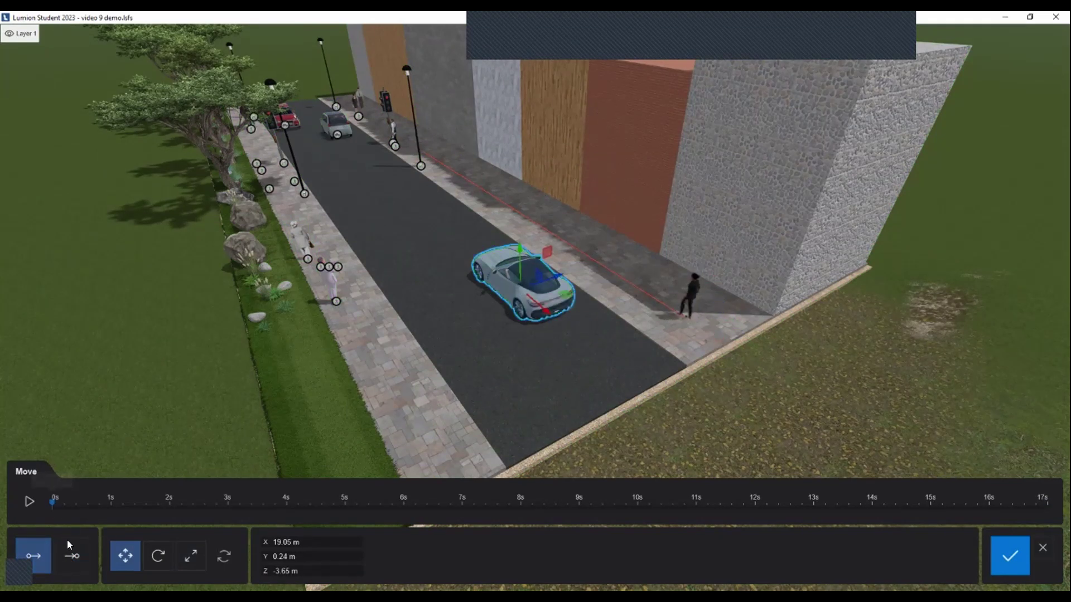
left_click(72, 557)
left_click_drag(544, 304, 324, 172)
left_click(34, 556)
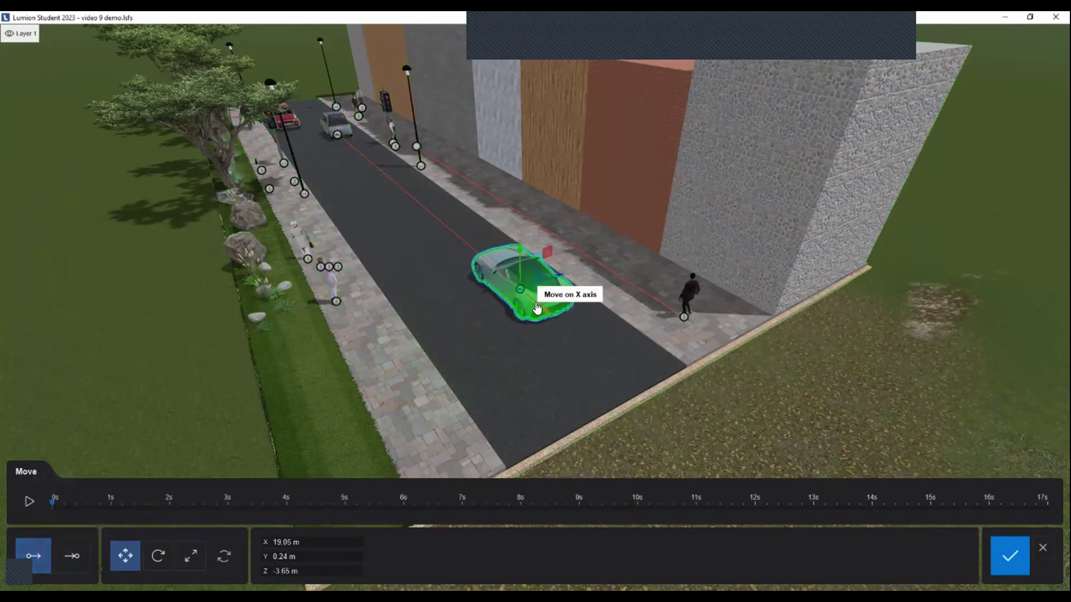
left_click_drag(544, 304, 613, 363)
left_click(72, 556)
- Set the small grey car's end position at about X -15.65 m and its start position at about X 15.05 m
left_click(34, 556)
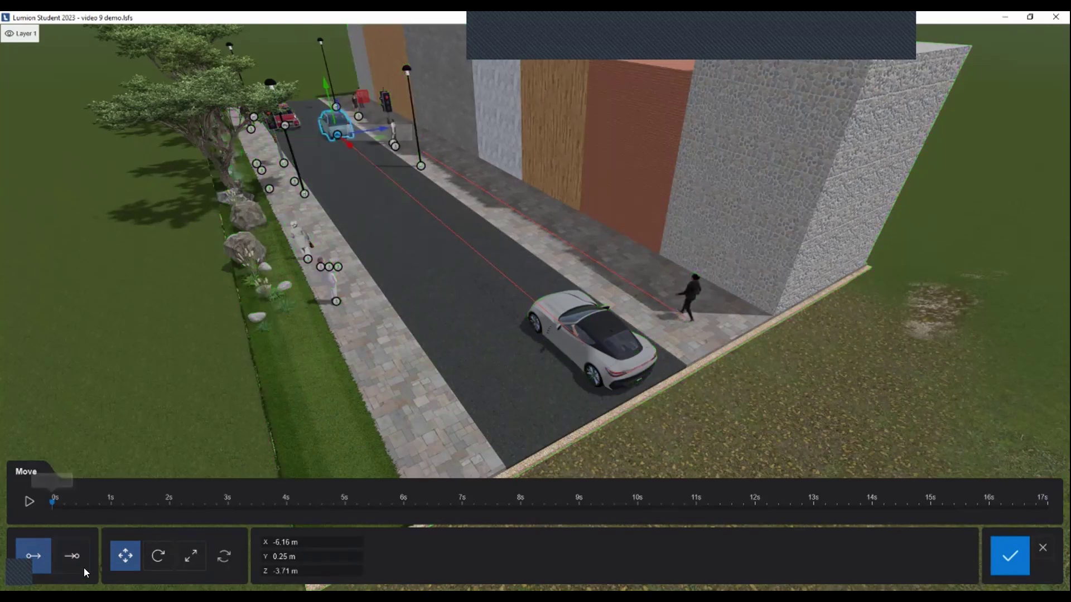
left_click(72, 556)
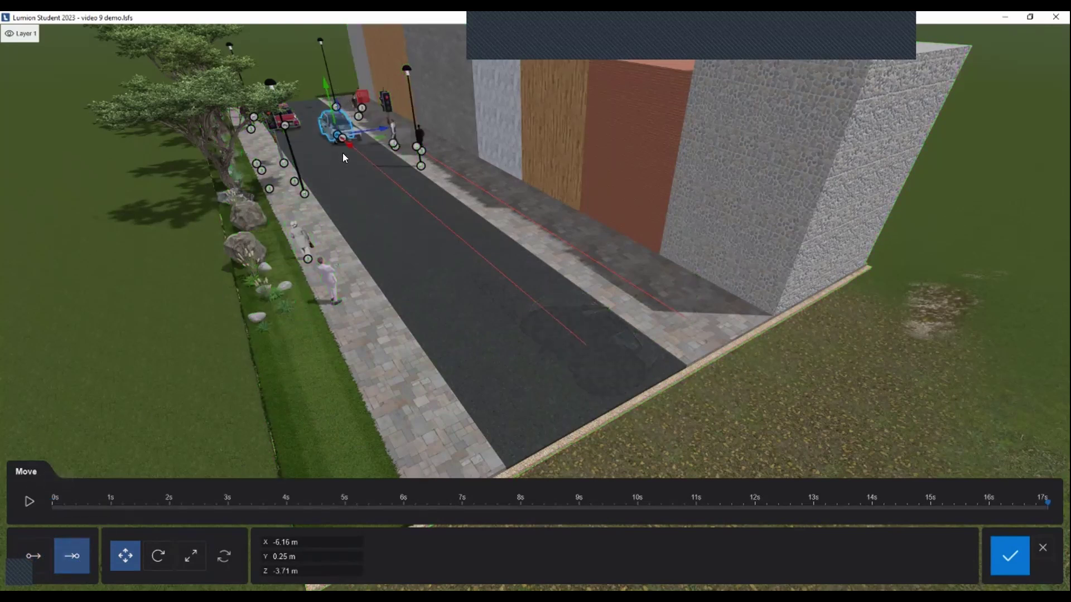
left_click_drag(381, 130, 328, 136)
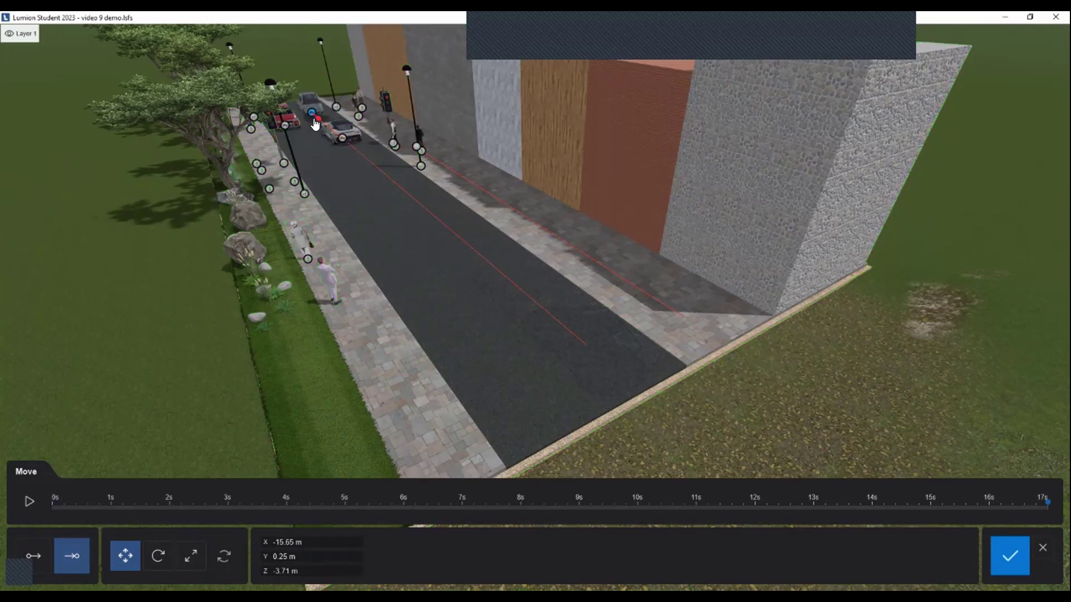
left_click(33, 557)
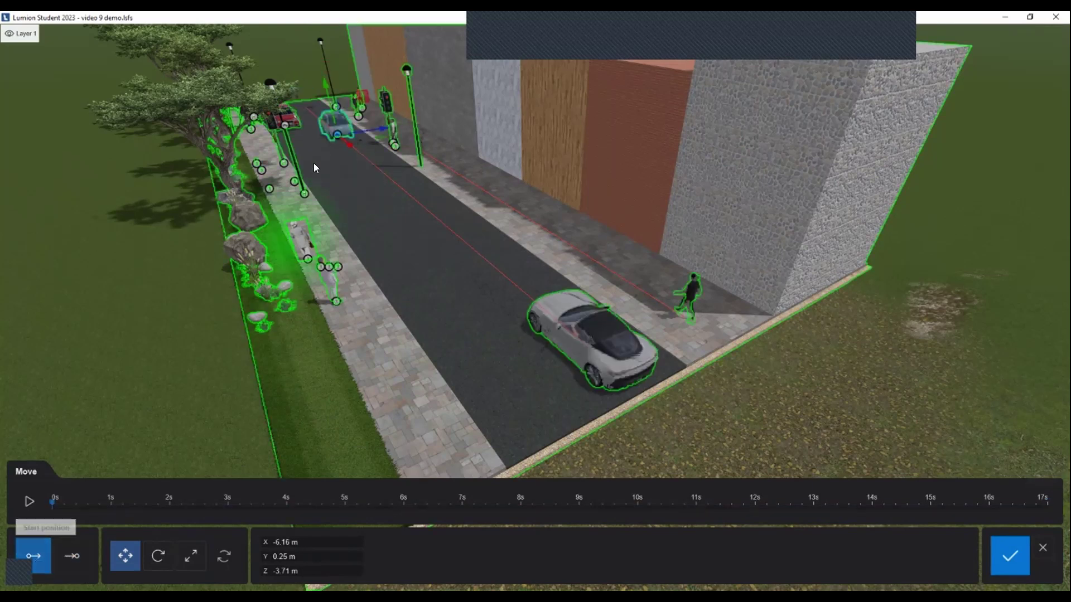
left_click_drag(373, 173, 497, 279)
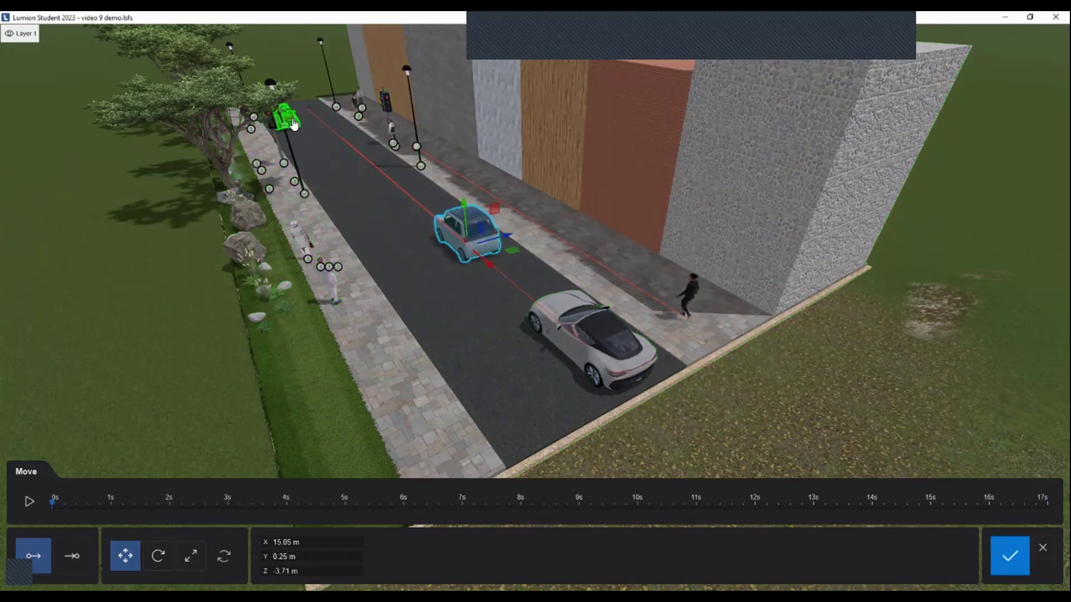
- Place the red car's end position at the road's near end, about X 22.08 m, and check its start position
left_click(285, 125)
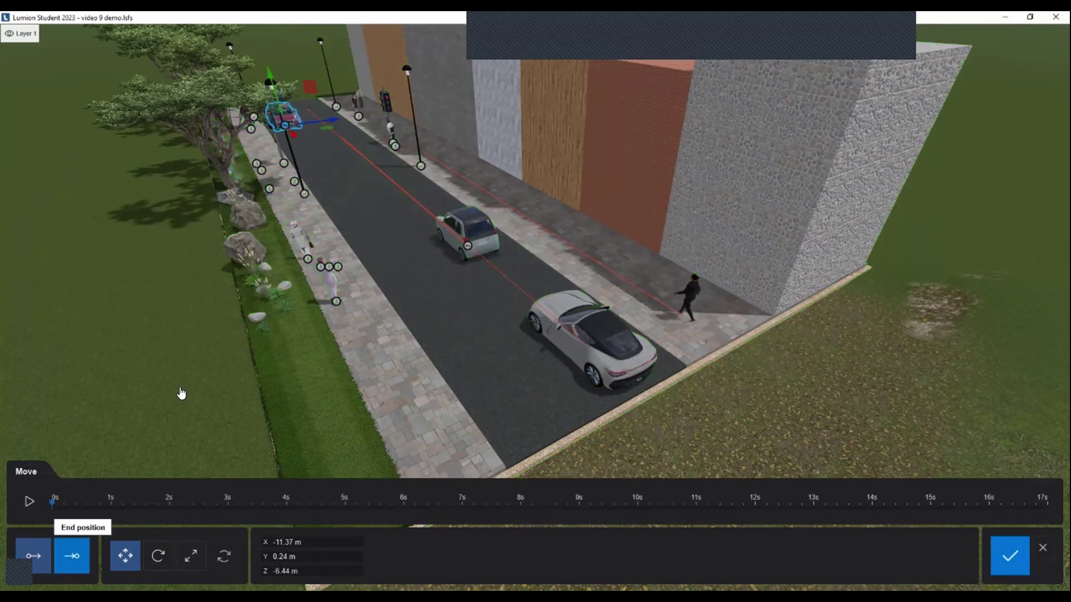
left_click(72, 557)
left_click_drag(295, 139, 570, 467)
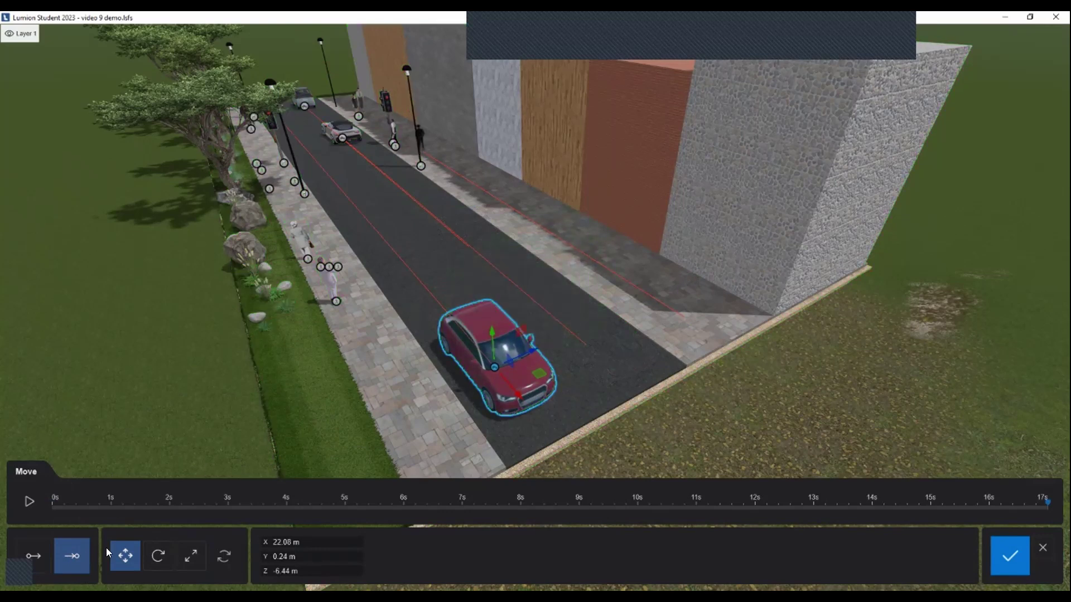
left_click(33, 555)
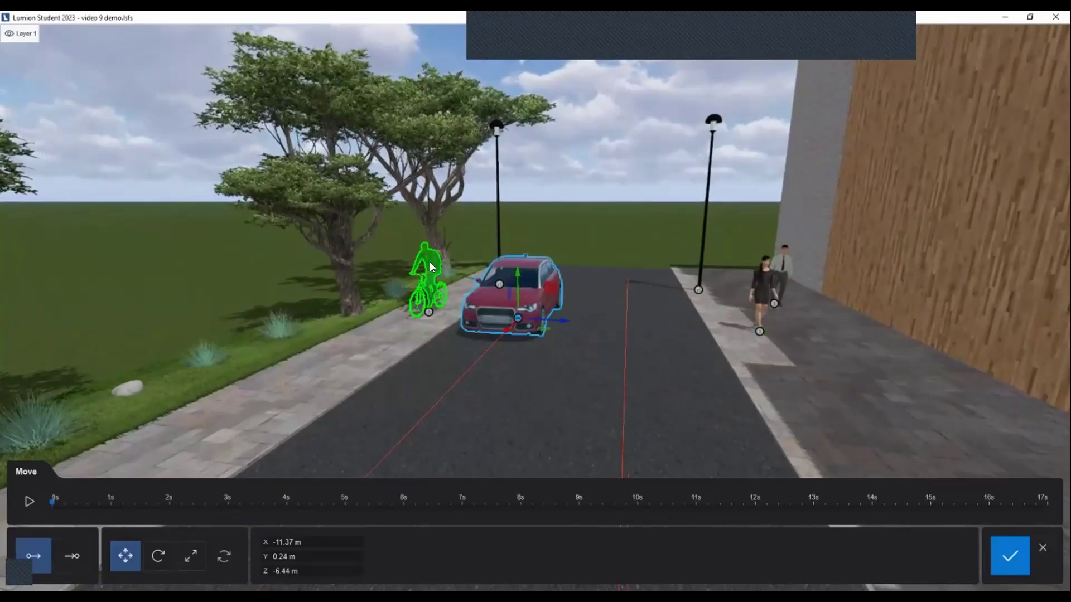
- Set the cyclist's end position at the near end of the tree-side sidewalk and the start position at about X -19.21 m
left_click(430, 267)
right_click_drag(432, 269, 346, 359)
key("s")
right_click_drag(602, 329, 520, 339)
left_click(71, 556)
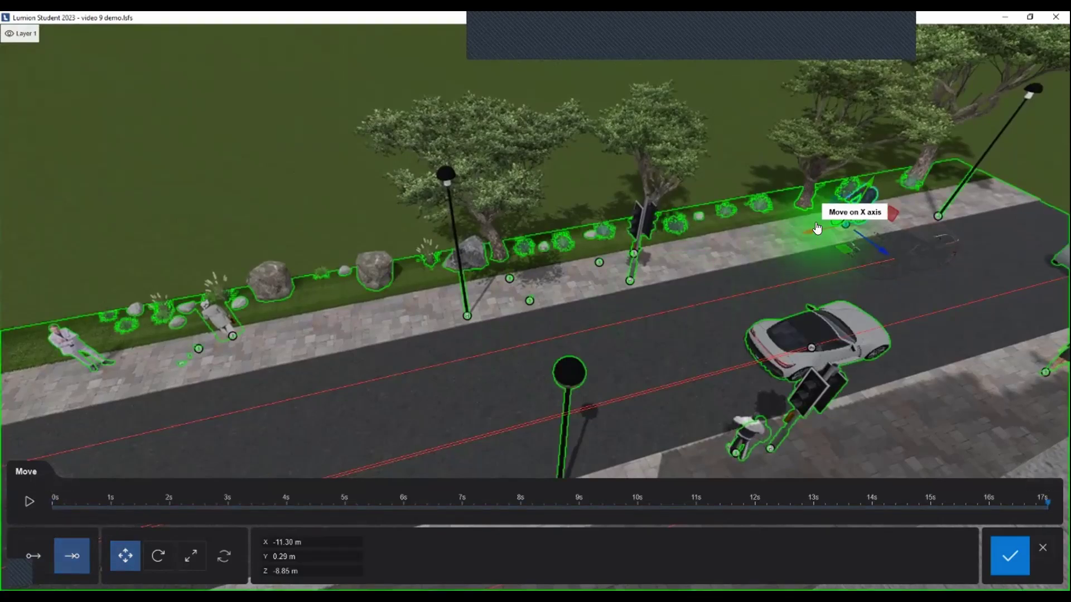
left_click_drag(795, 241, 218, 352)
left_click(33, 556)
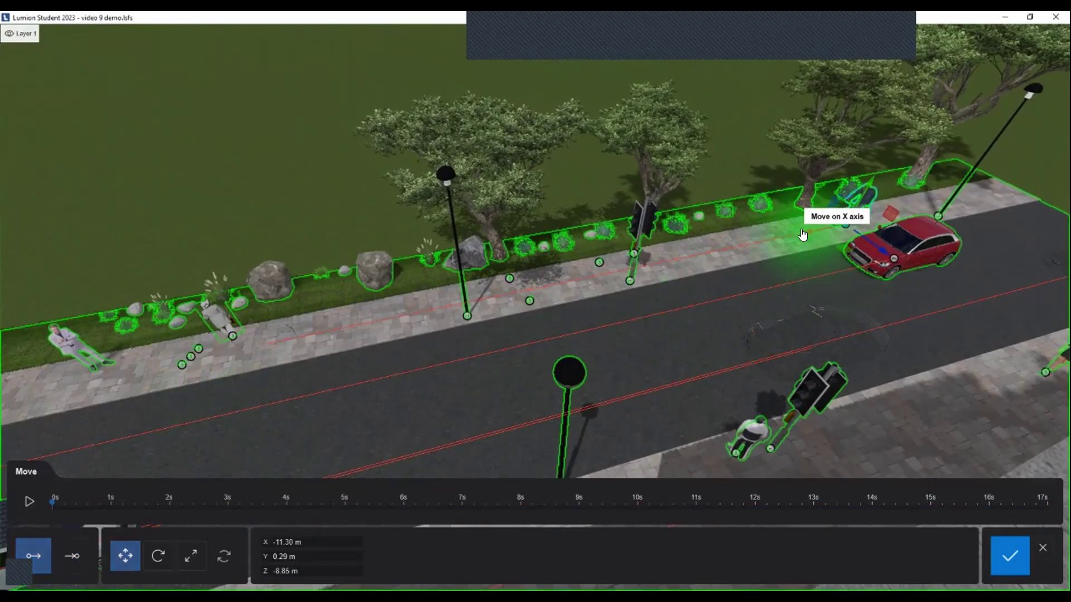
left_click_drag(803, 235, 888, 220)
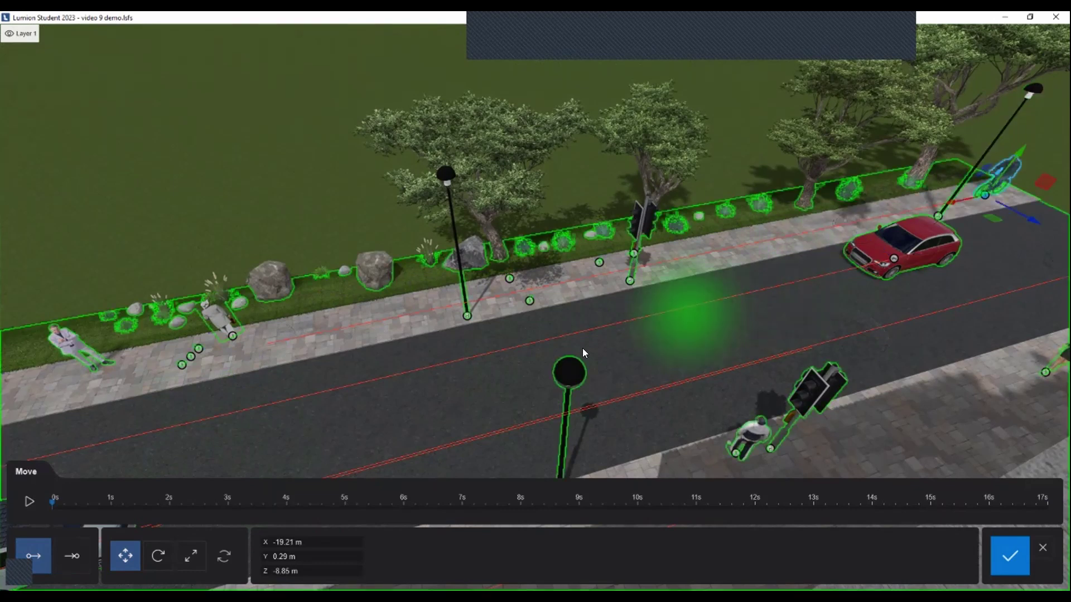
- Accept the Move edits and play clip 1 to about 12 s to preview the animation
right_click_drag(574, 359, 719, 359)
key("w")
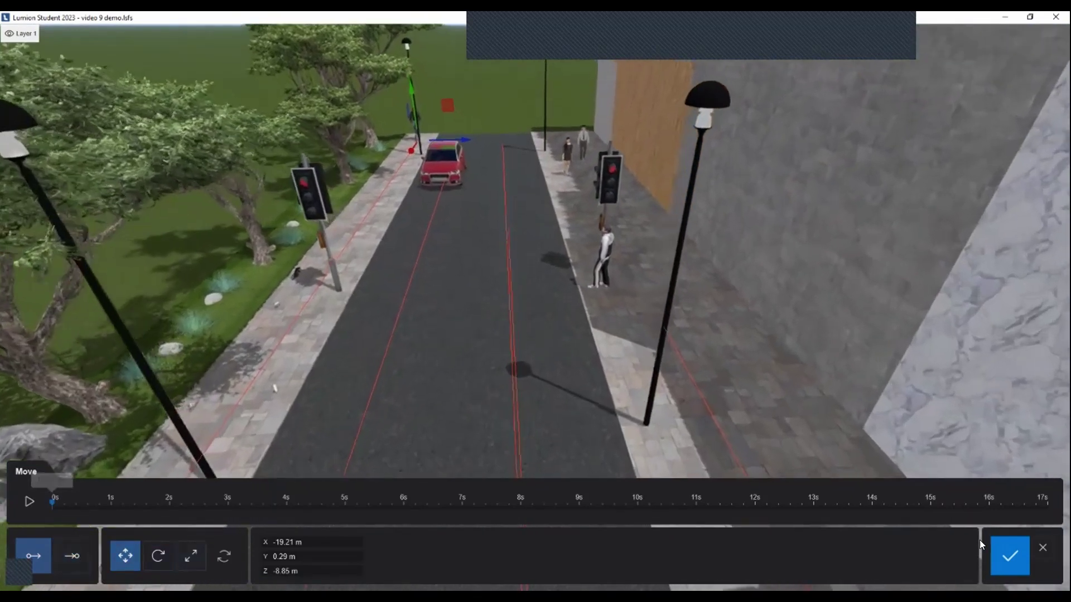
right_click_drag(563, 404, 622, 372)
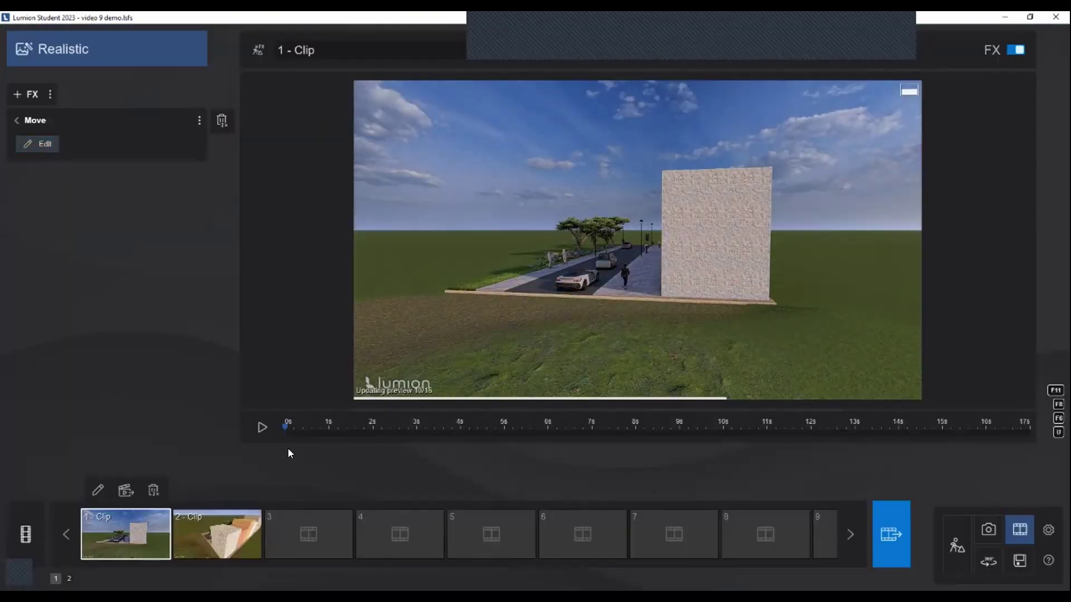
left_click(261, 428)
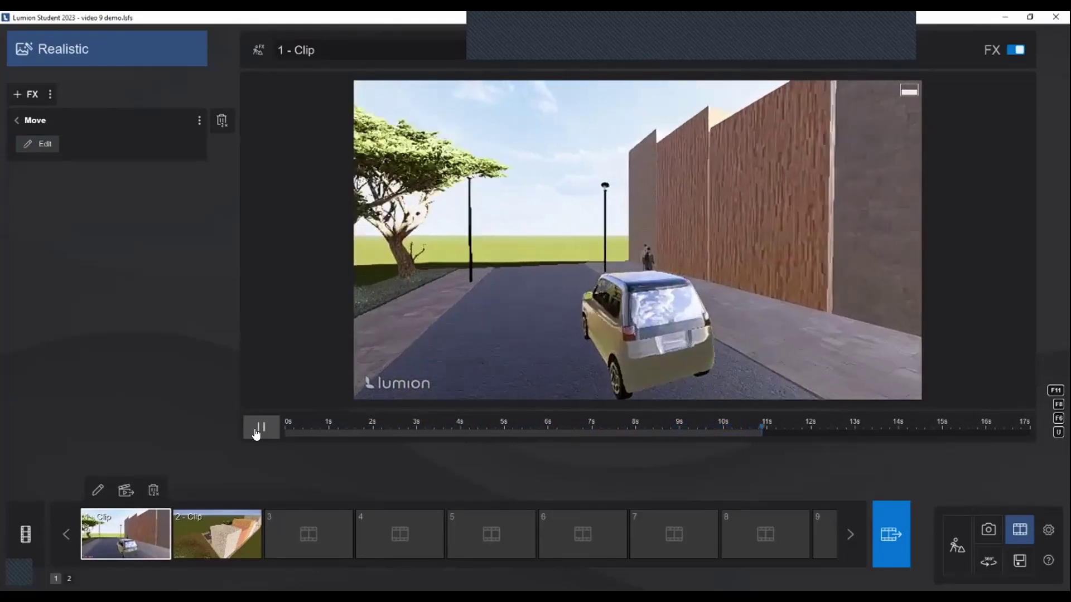
left_click(251, 439)
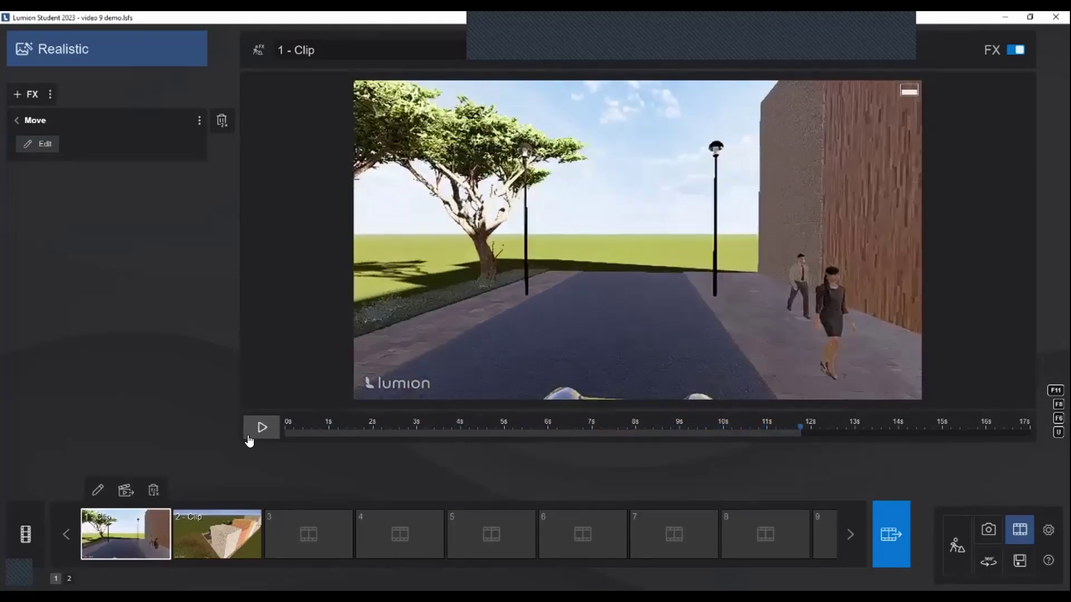
- Add the Mass move effect to clip 1 and open it for editing
left_click(16, 120)
left_click(26, 99)
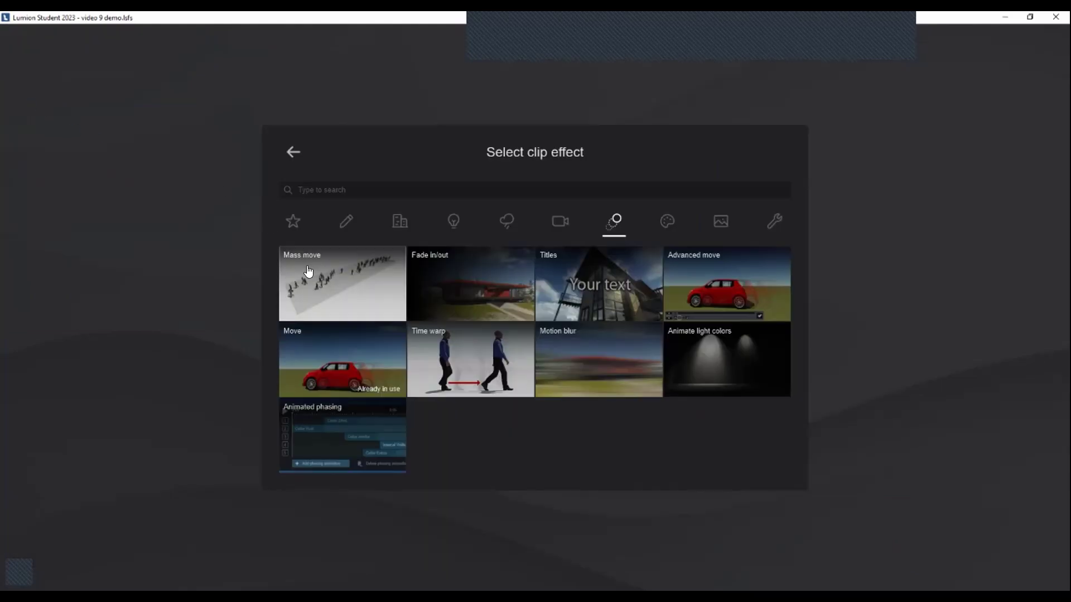
left_click(368, 294)
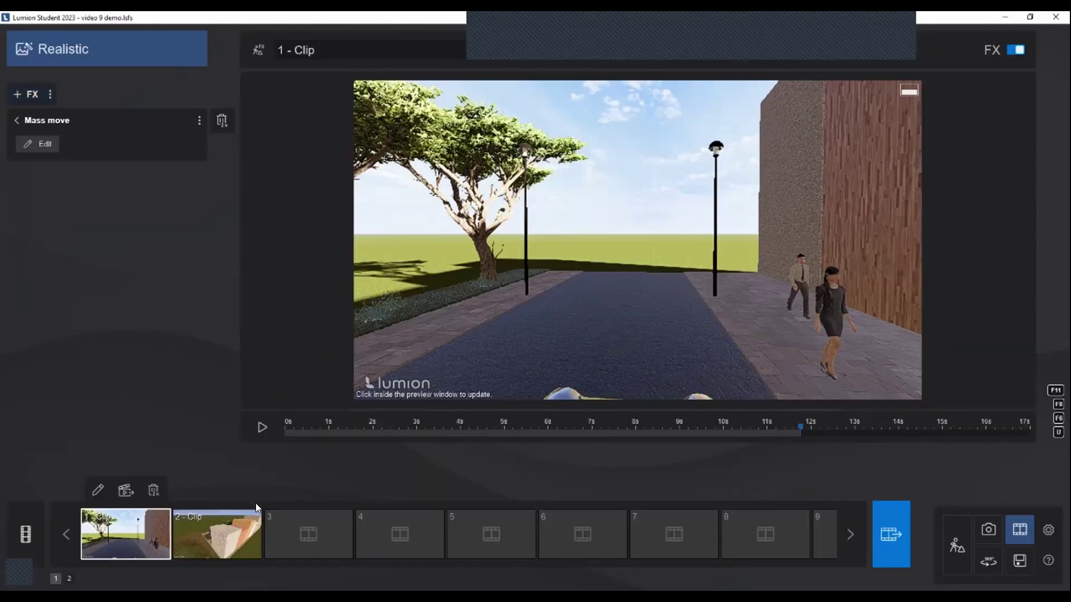
left_click(60, 153)
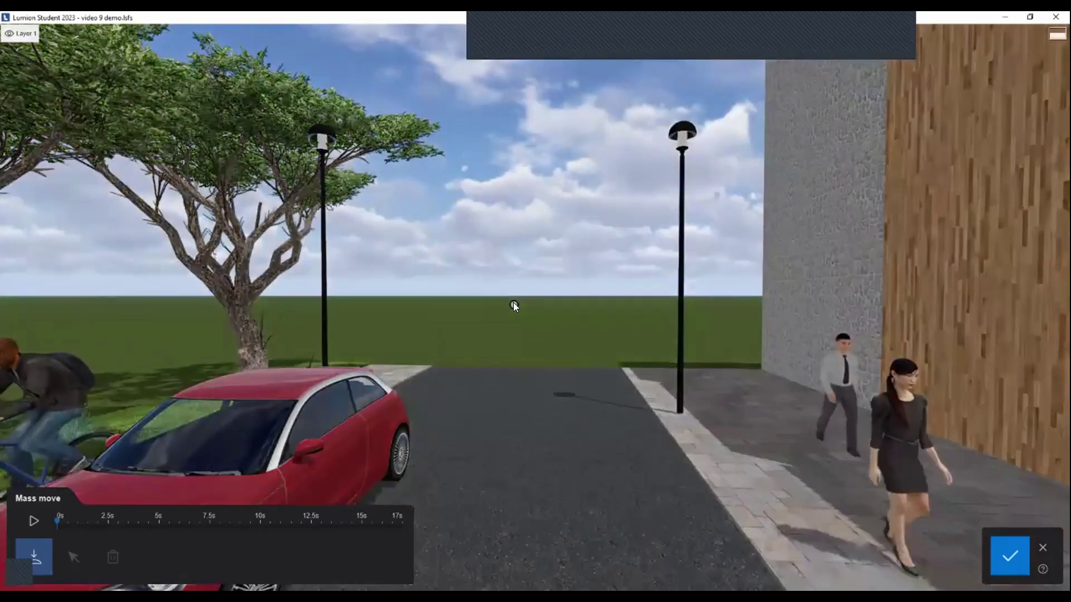
- Draw a mass move path along the building-side sidewalk from the two walking pedestrians to just past the man by the traffic light
key("s")
right_click_drag(574, 377, 804, 491)
key("s")
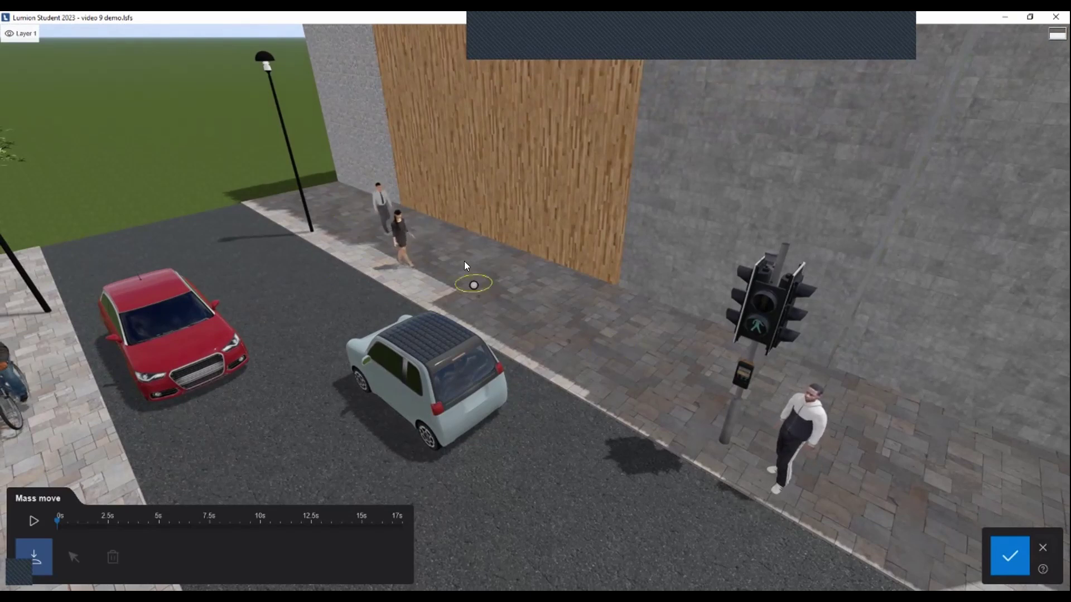
left_click(379, 231)
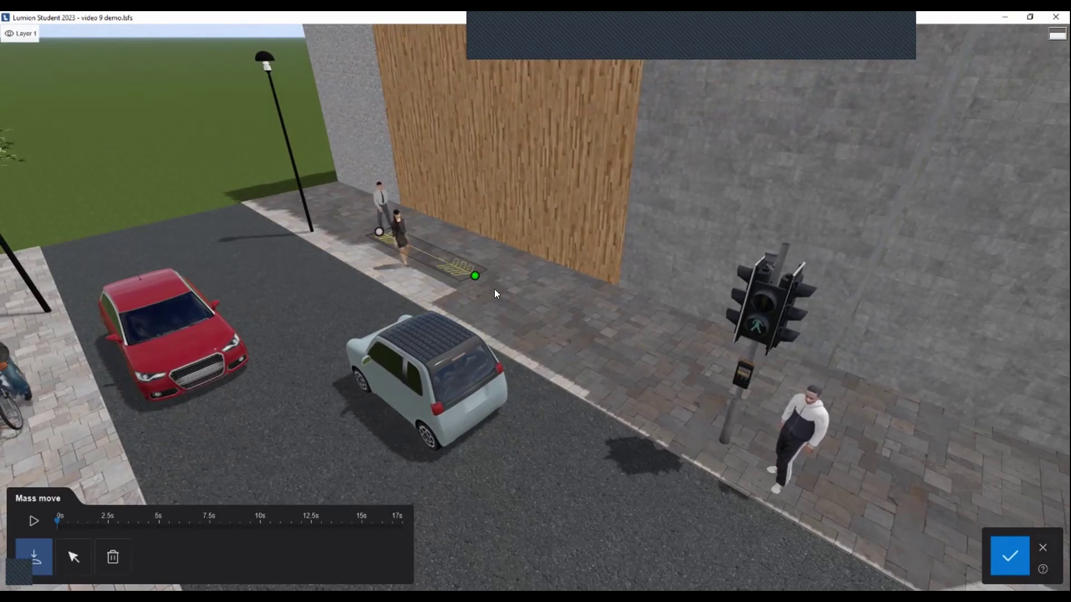
left_click(842, 428)
left_click(915, 467)
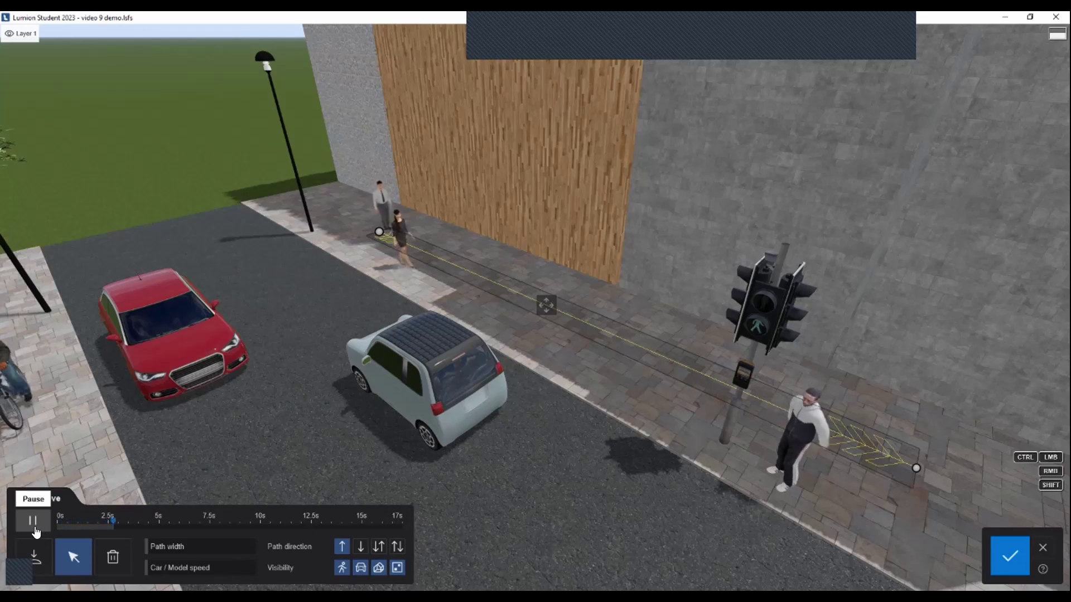
- Shift the path's far node slightly toward the building wall, preview the motion, and return the timeline to 0 s
left_click_drag(377, 233, 371, 220)
left_click(34, 521)
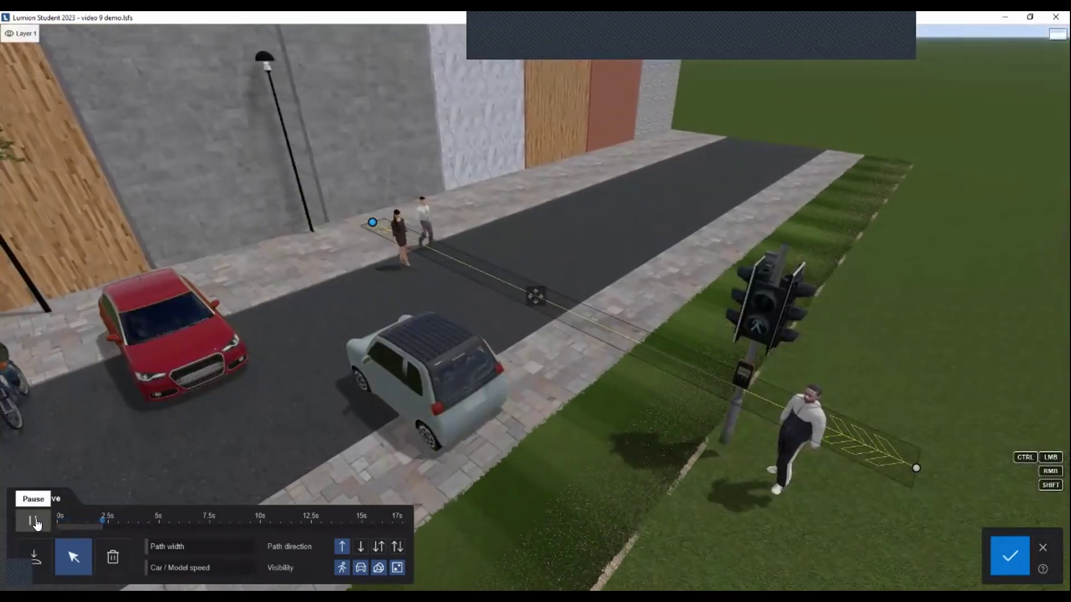
left_click(36, 523)
mouse_move(109, 518)
left_mouse_down()
mouse_move(63, 514)
mouse_move(53, 529)
left_mouse_up()
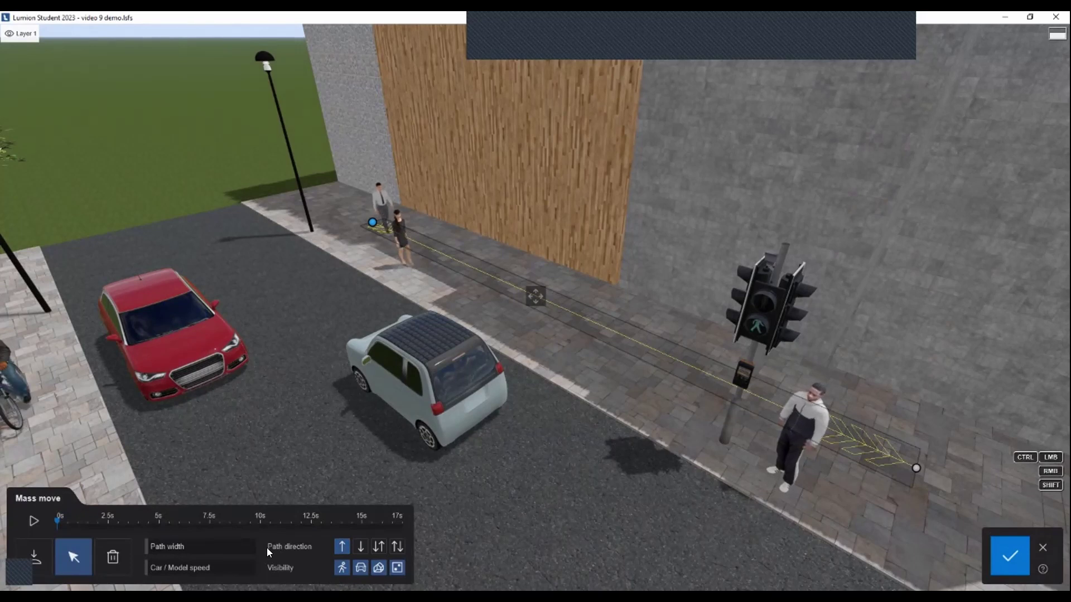
- Try the reverse direction and both two-way directions on the mass move path
left_click(360, 548)
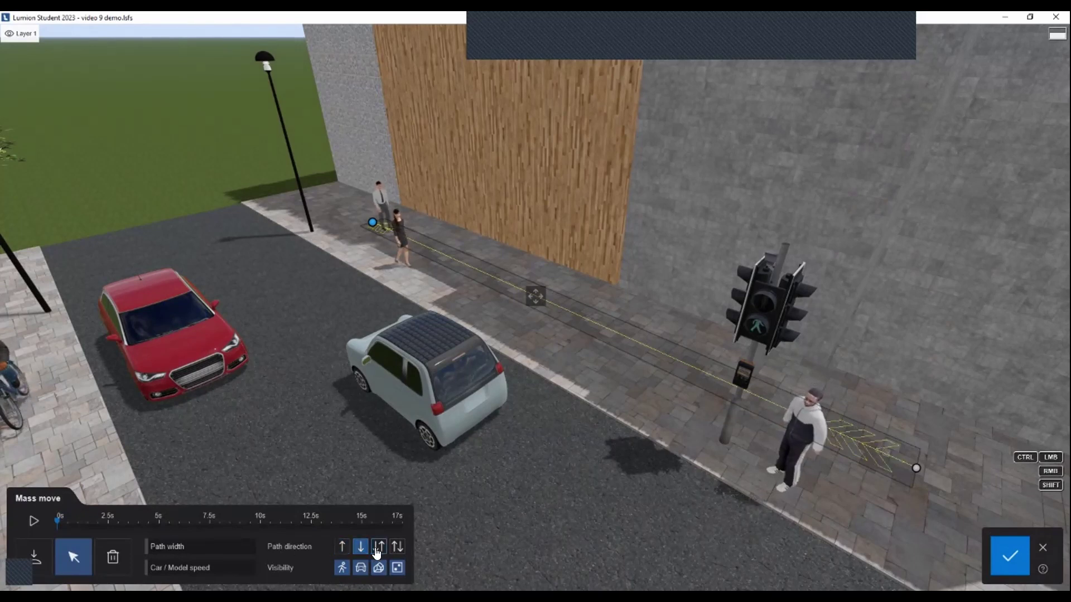
left_click(377, 551)
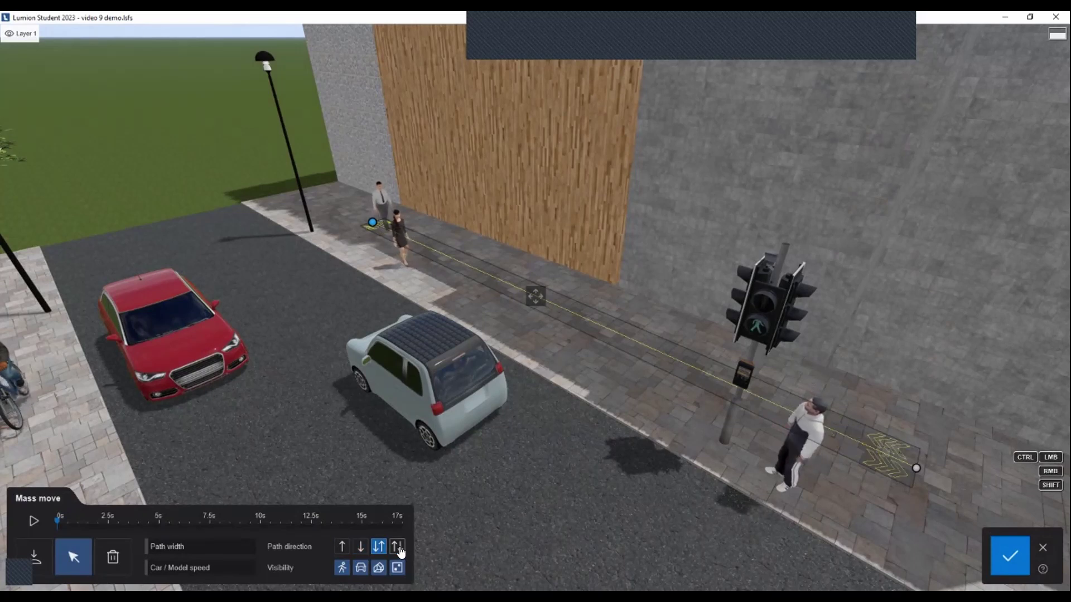
left_click(399, 549)
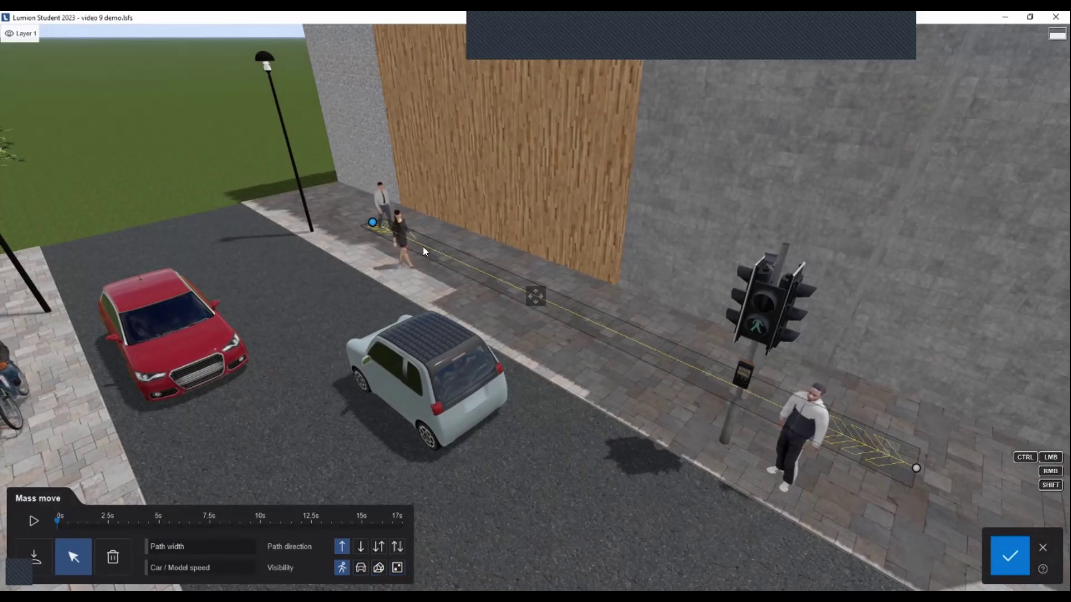
- Preview the pedestrians' mass movement for about 4 seconds and rewind the timeline to 0 s
left_click(32, 523)
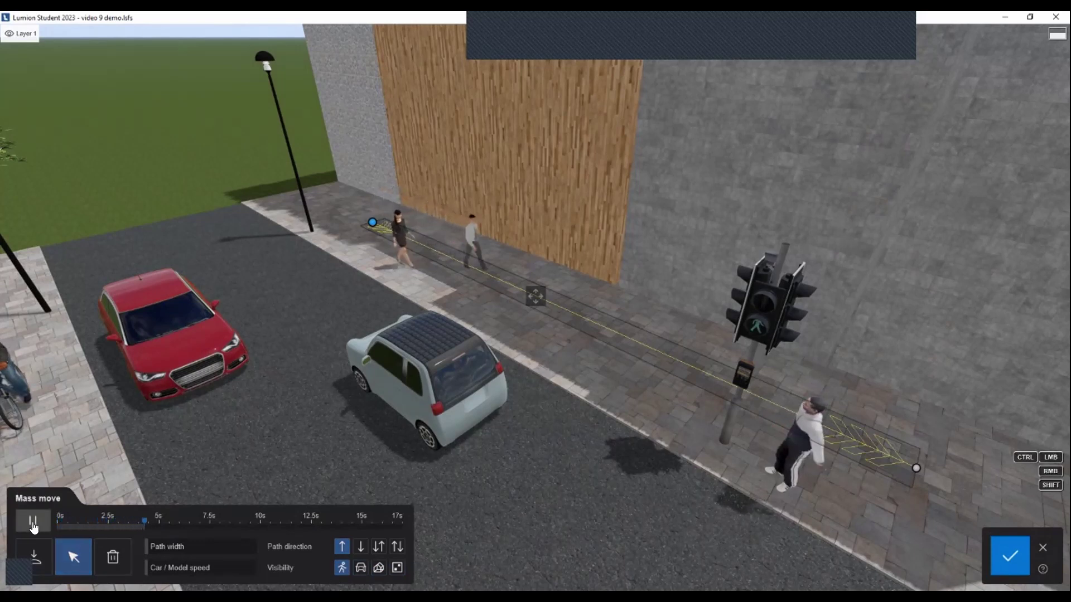
left_click(34, 524)
left_click_drag(153, 529, 61, 529)
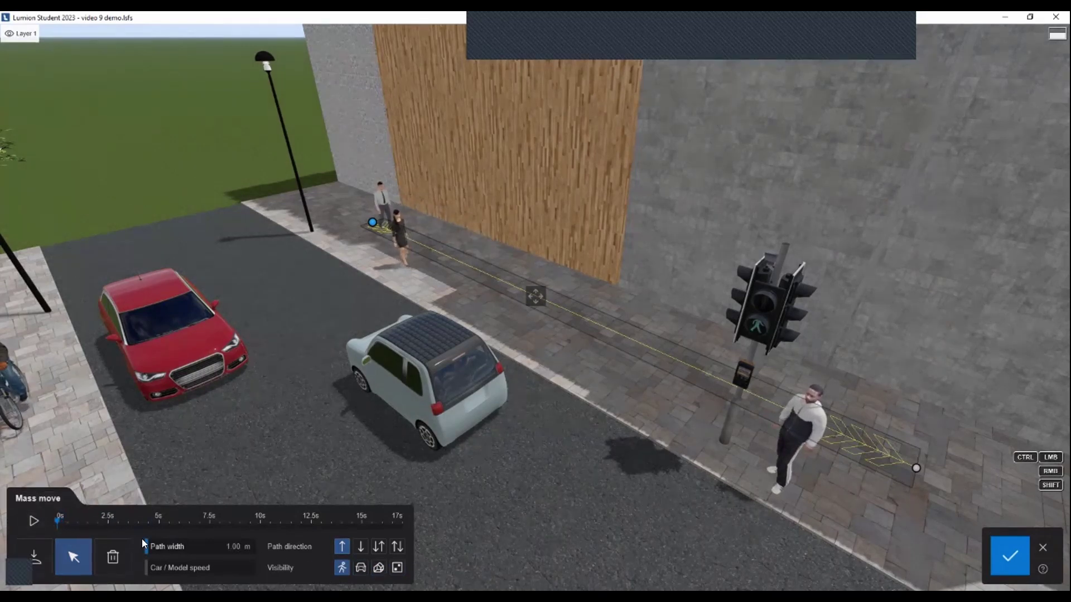
- Set the path width to 2.94 m and extend the path's near end along the sidewalk past the next lamp post, beside the marble wall
left_click_drag(149, 544, 157, 539)
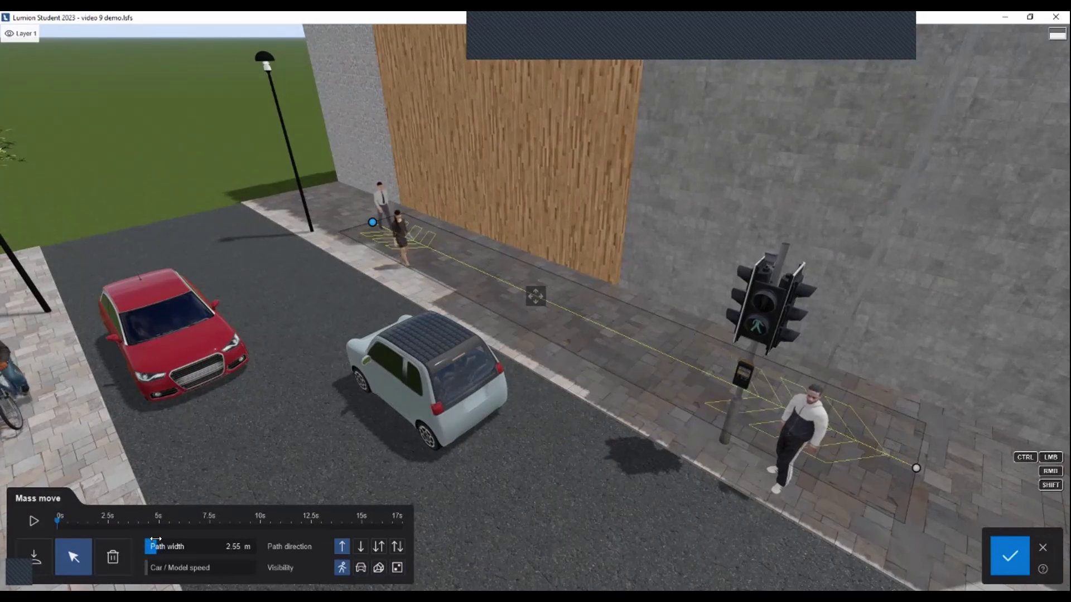
left_click_drag(156, 539, 157, 540)
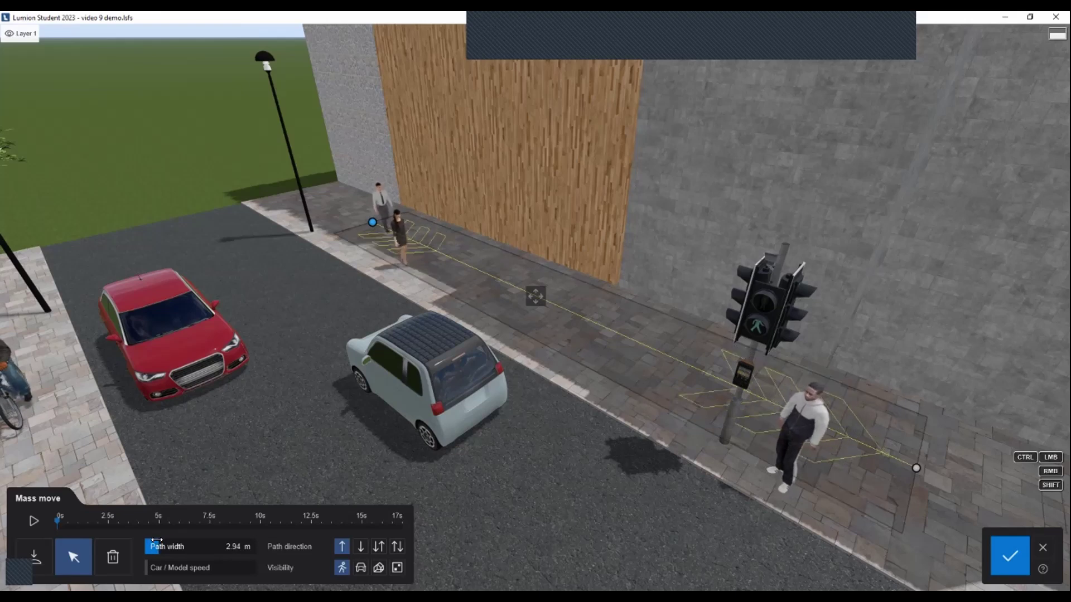
left_click(916, 463)
left_click_drag(916, 462, 919, 459)
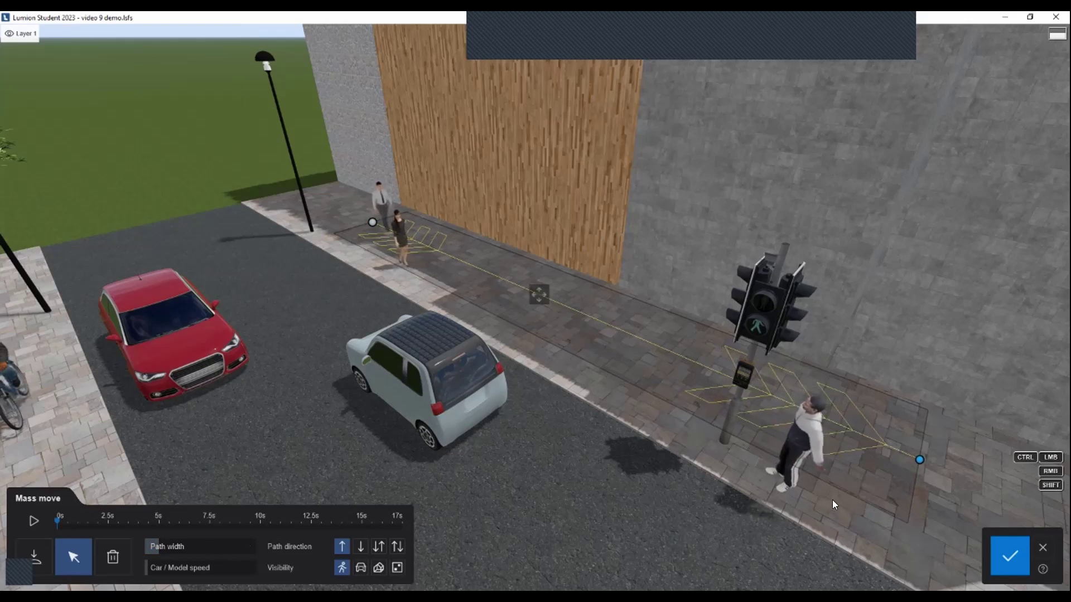
right_click_drag(832, 501, 765, 485)
key("s")
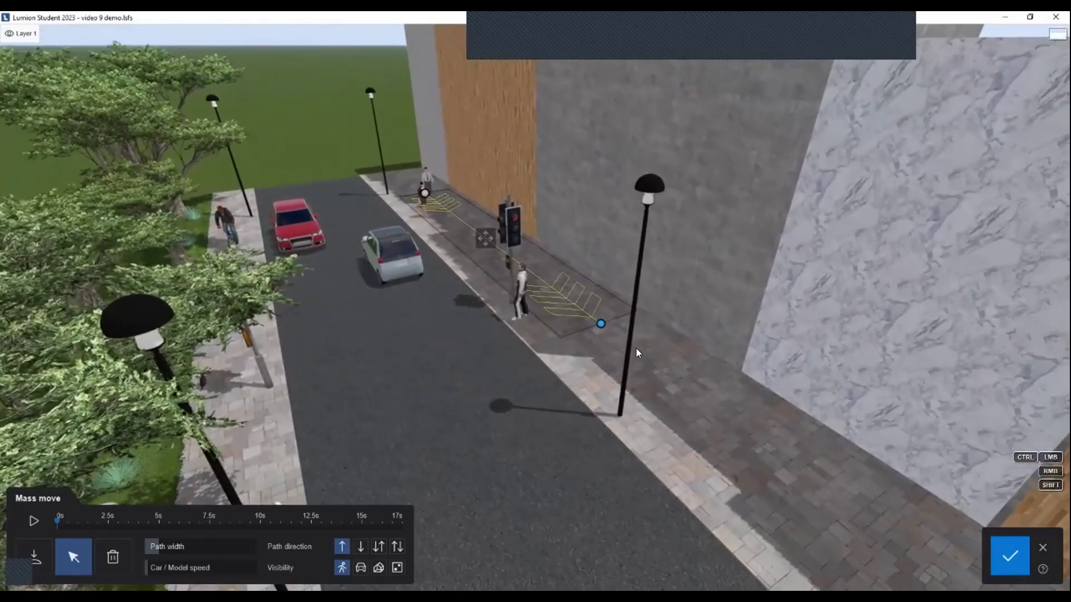
left_click_drag(601, 324, 730, 419)
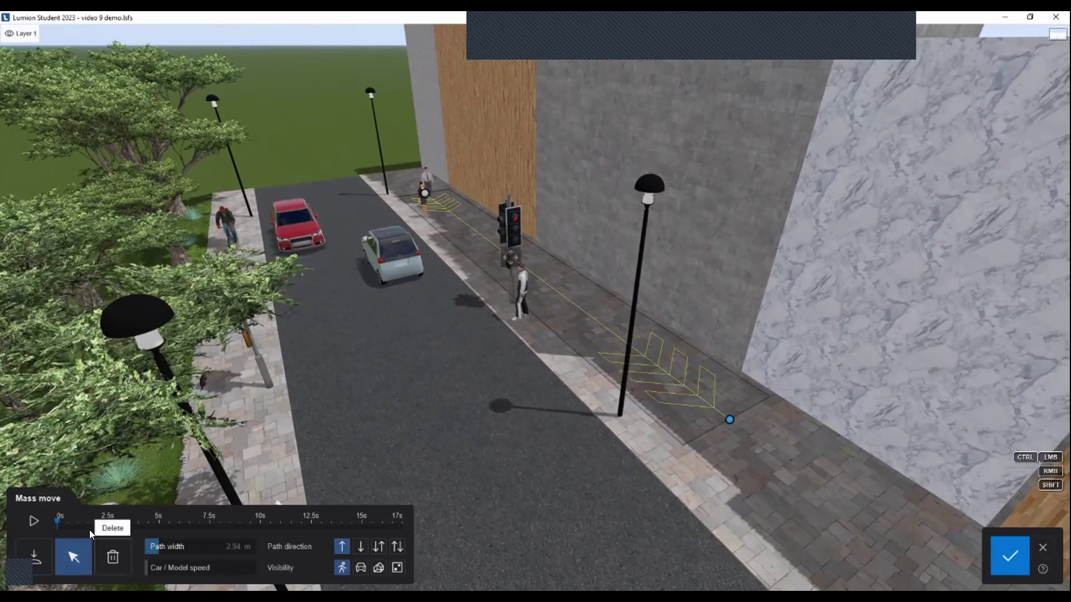
- Preview about 6 seconds of the adjusted pedestrian mass move, and confirm the changes, returning to the clip's full effect list
left_click(39, 521)
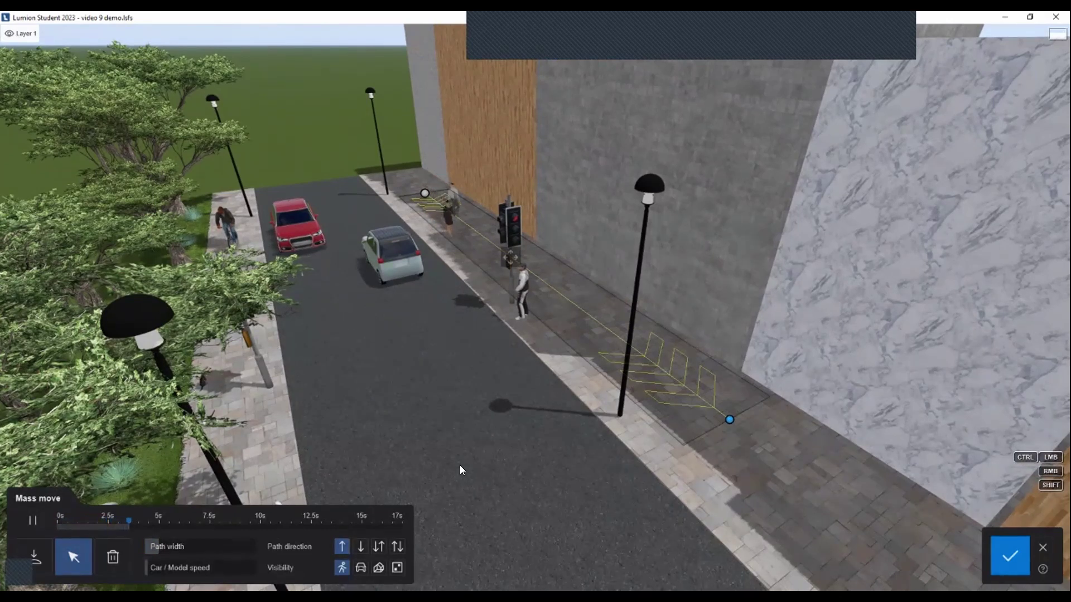
left_click(32, 521)
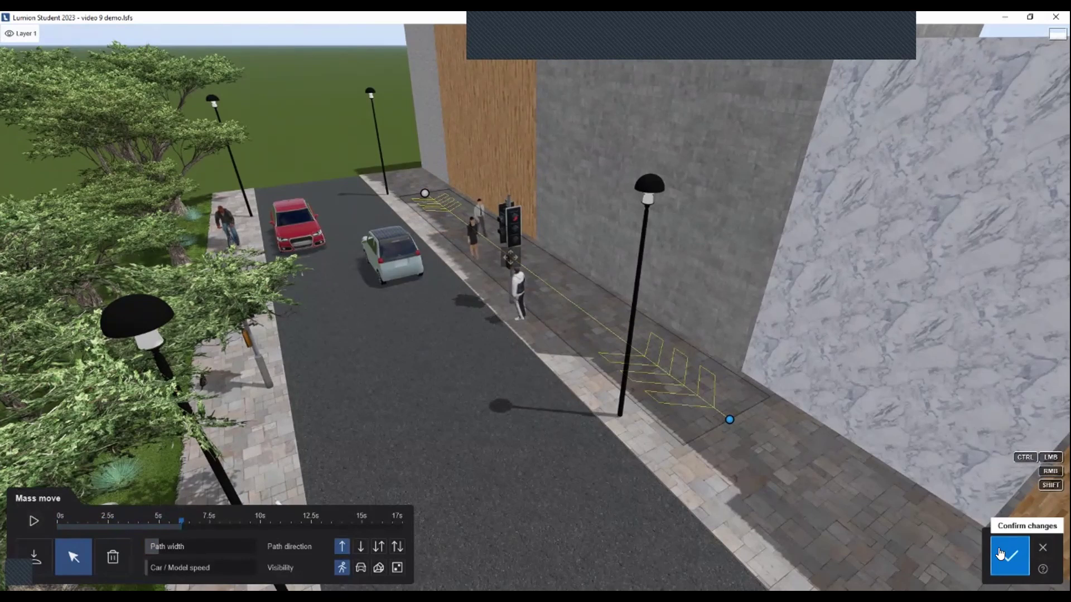
left_click(1000, 554)
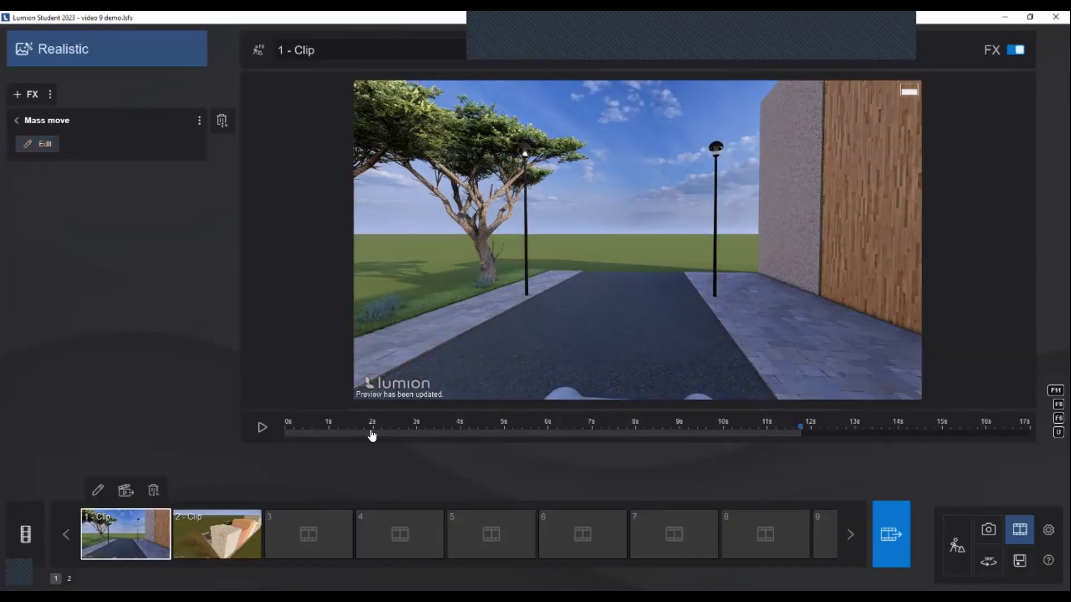
left_click(24, 118)
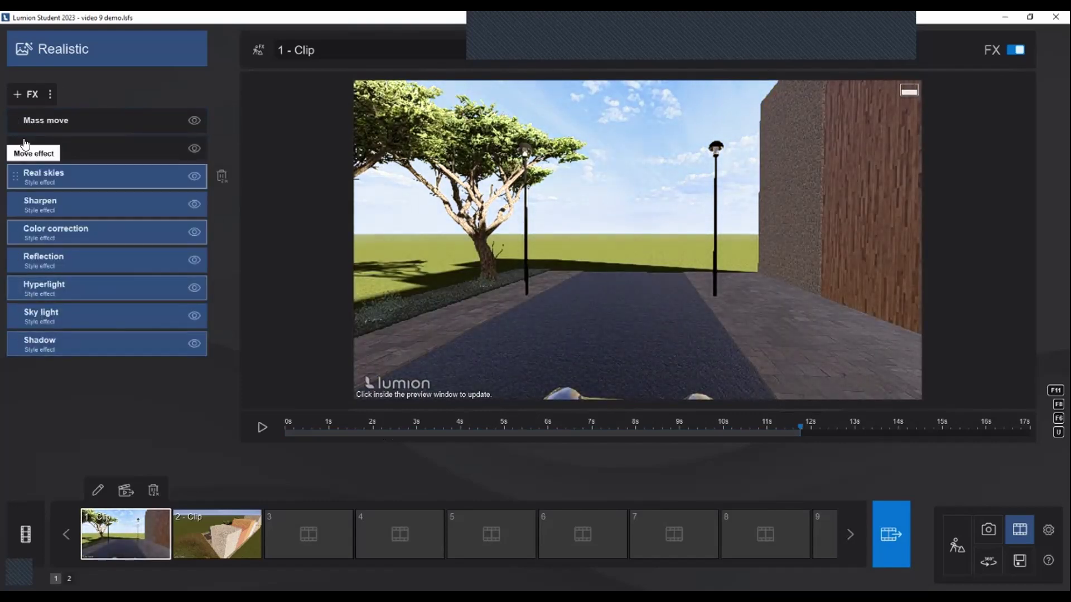
- Browse the clip effects in the architectural, lighting, weather, sketch and featured categories without adding one
left_click(34, 93)
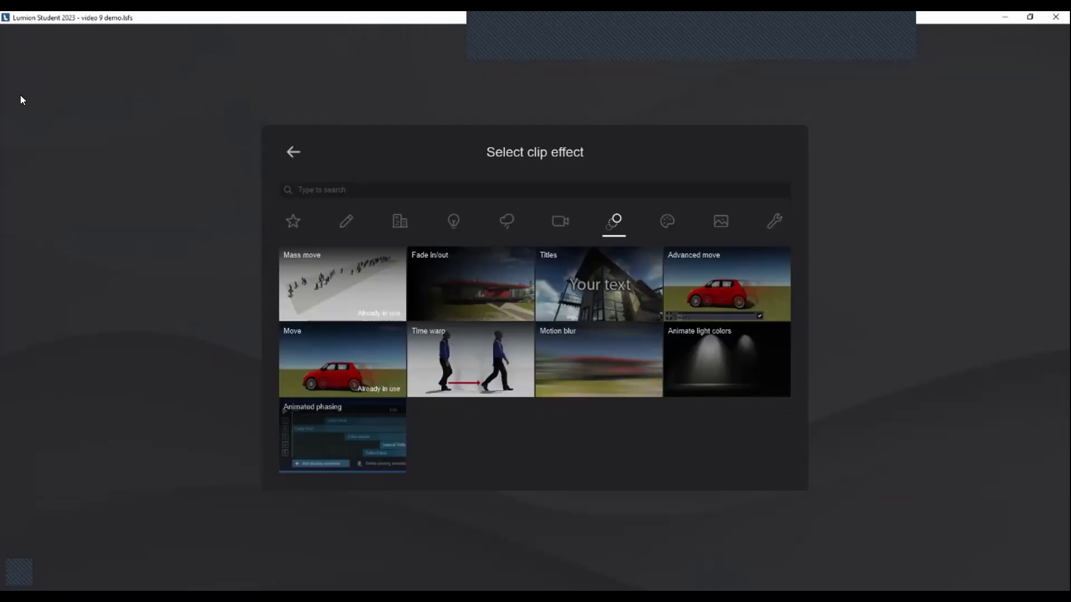
left_click(393, 226)
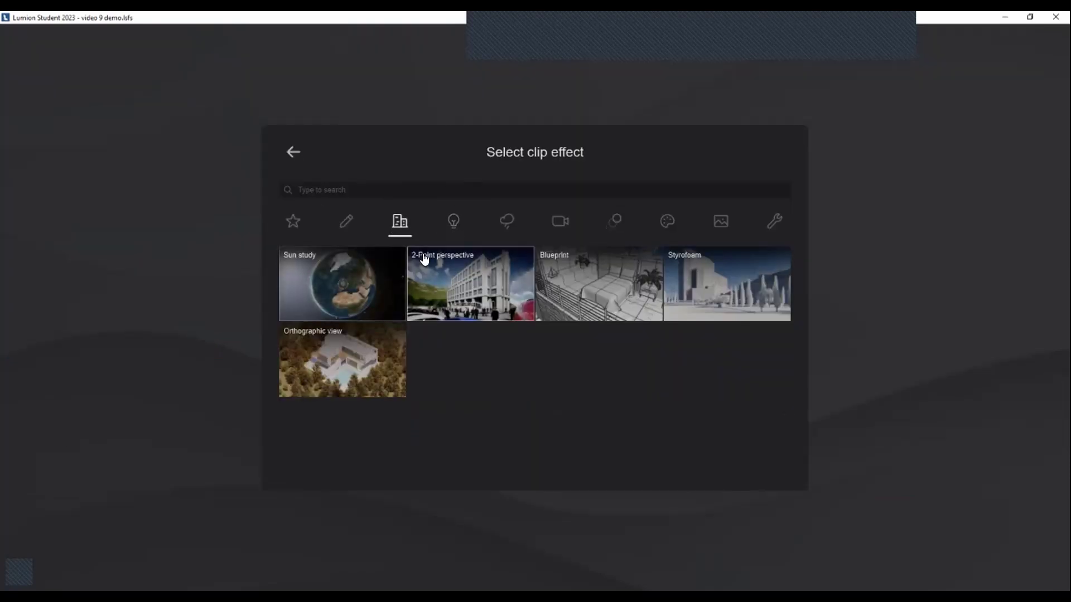
left_click(454, 222)
left_click(507, 223)
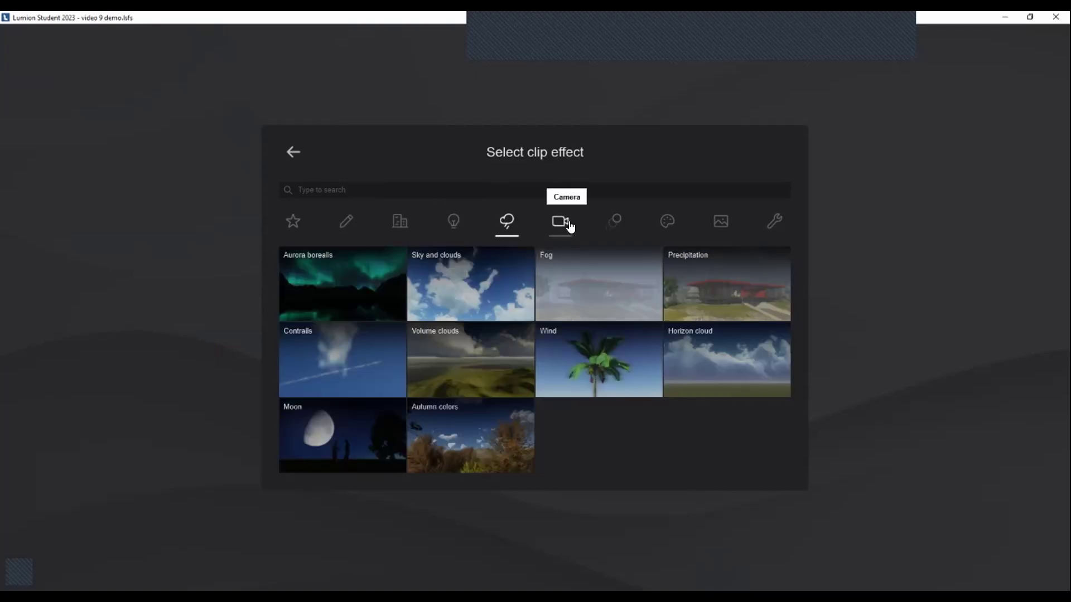
left_click(348, 222)
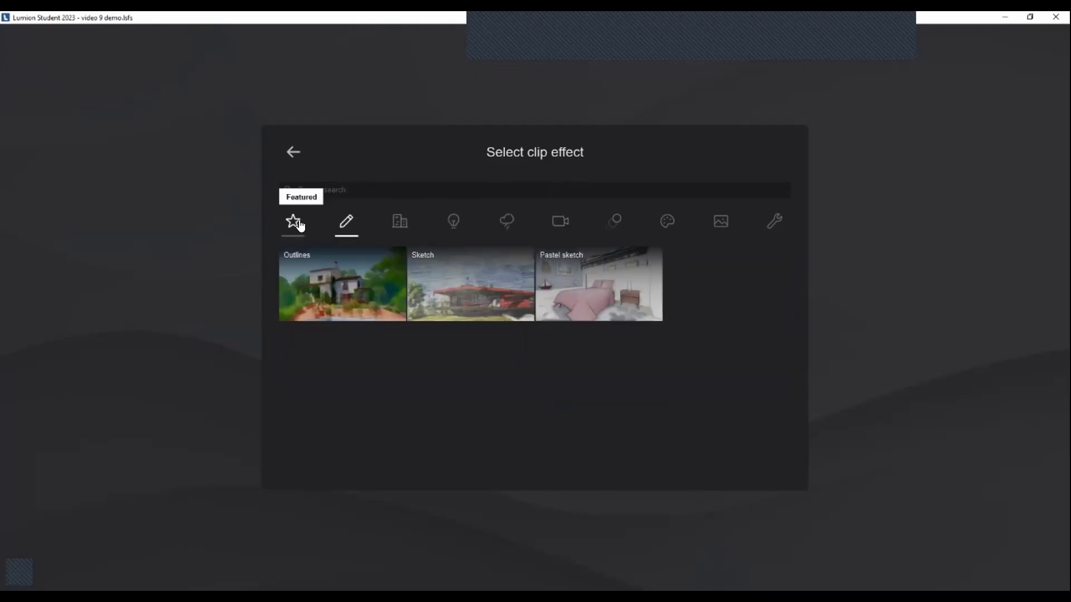
left_click(299, 224)
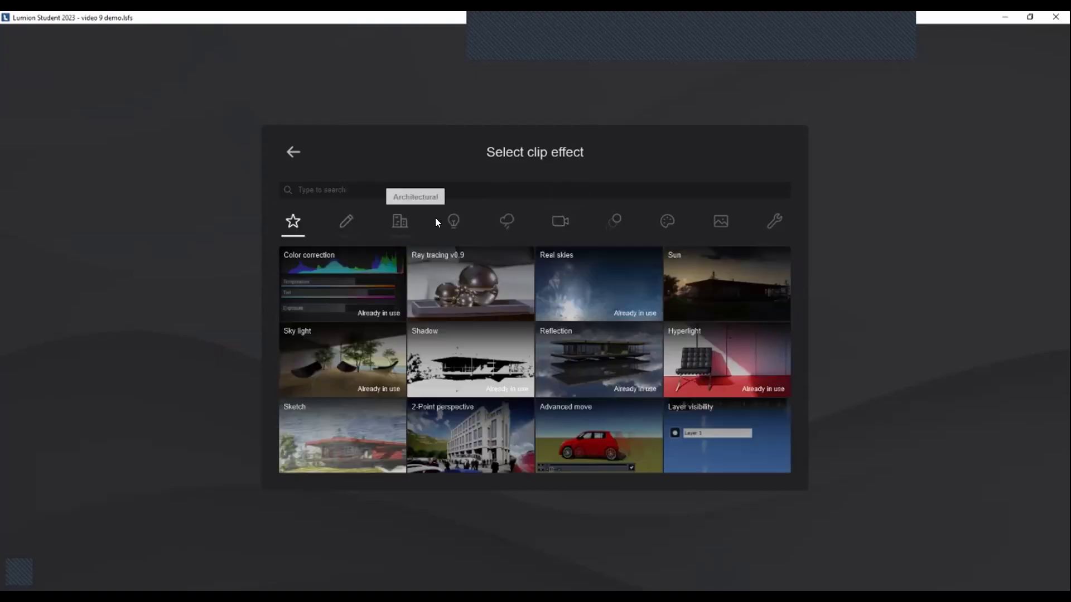
left_click(289, 151)
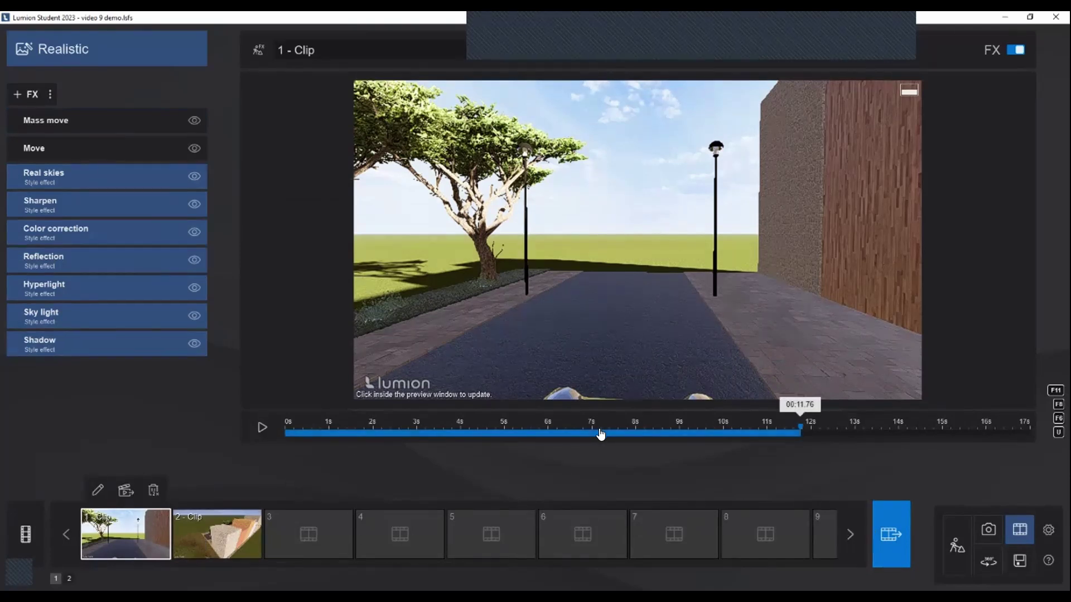
- Rewind the first clip to 0 s and open the render settings for the entire movie
left_click_drag(600, 433, 276, 442)
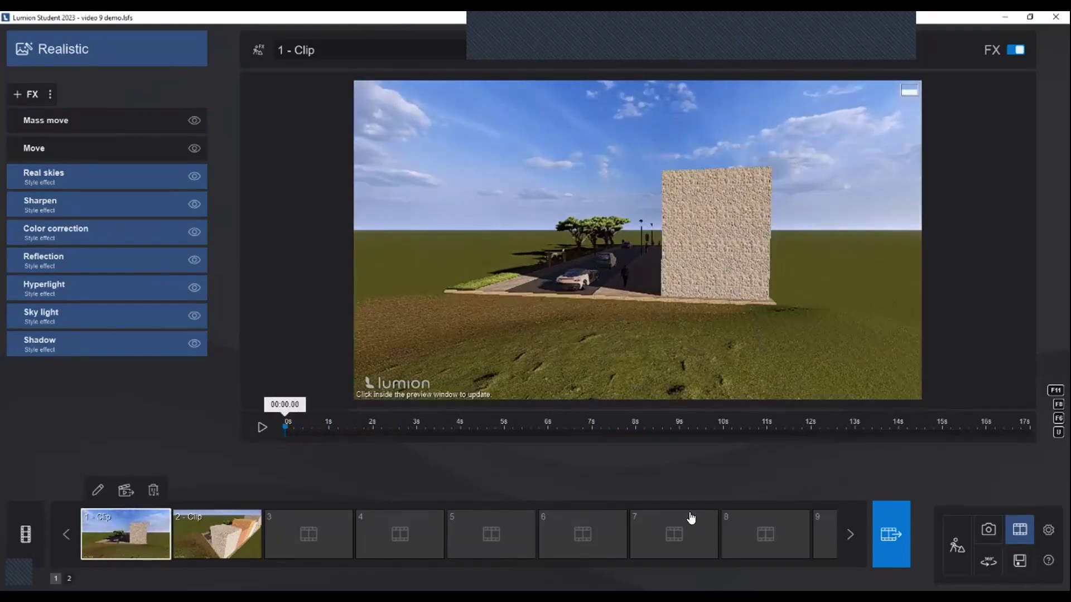
left_click(891, 537)
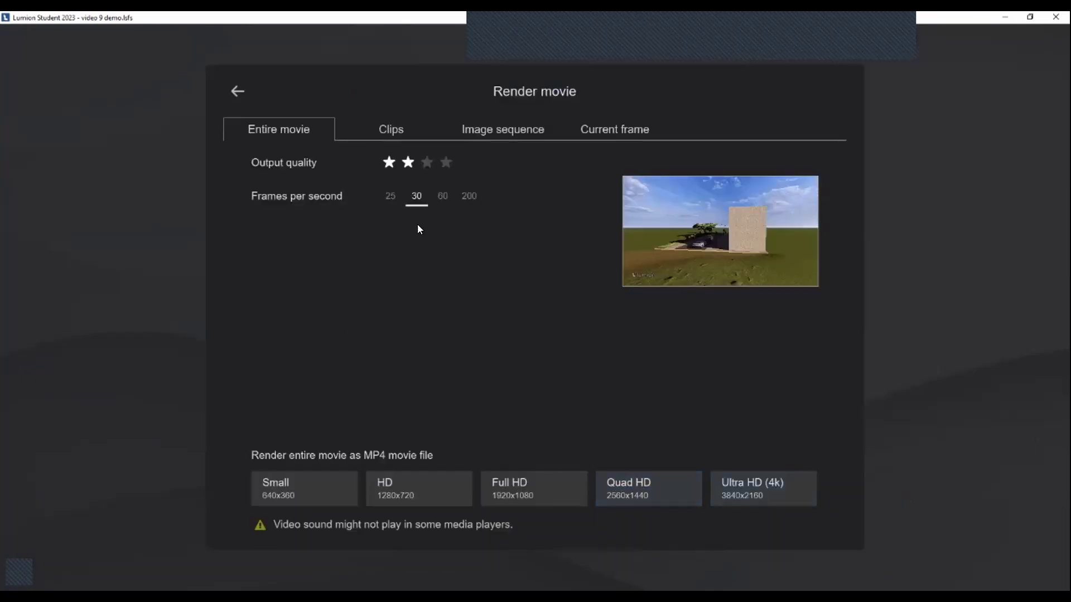